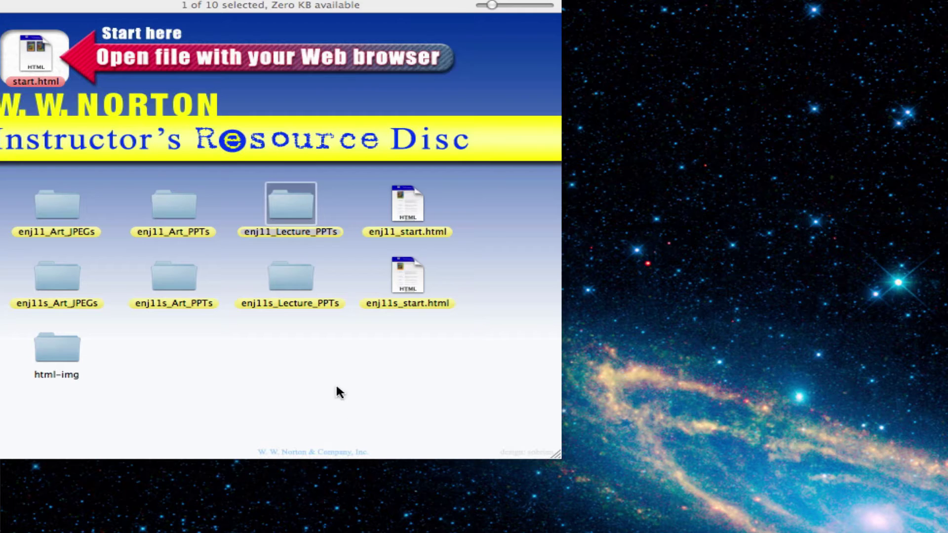
Step: Select the enj11s_Lecture_PPTs folder in the W. W. Norton Instructor's Resource Disc window
{"action": "left_click", "coordinate": [292, 279]}
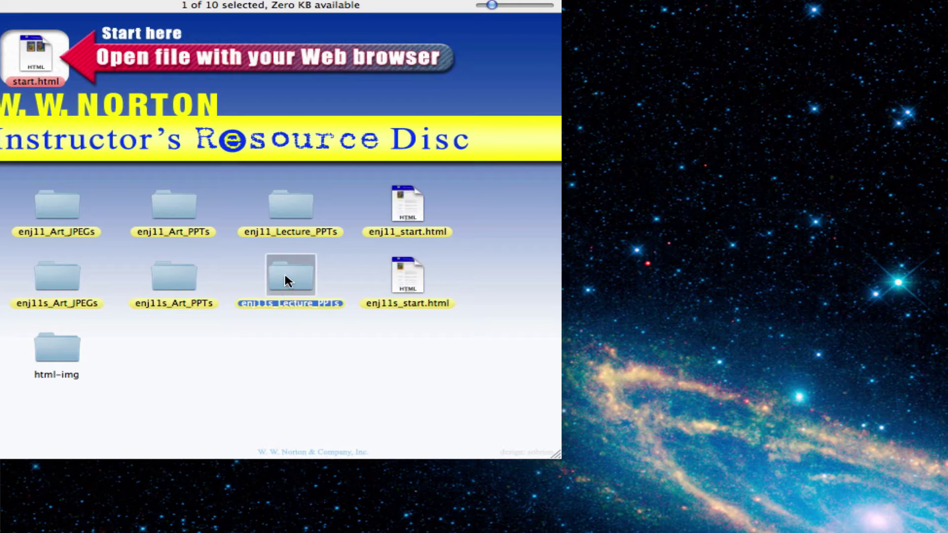
Step: Copy enj11s_Lecture_PPTs to the desktop and open ENJXIsPart4_S.ppt from the copy
{"action": "left_click_drag", "start_coordinate": [288, 279], "coordinate": [349, 508]}
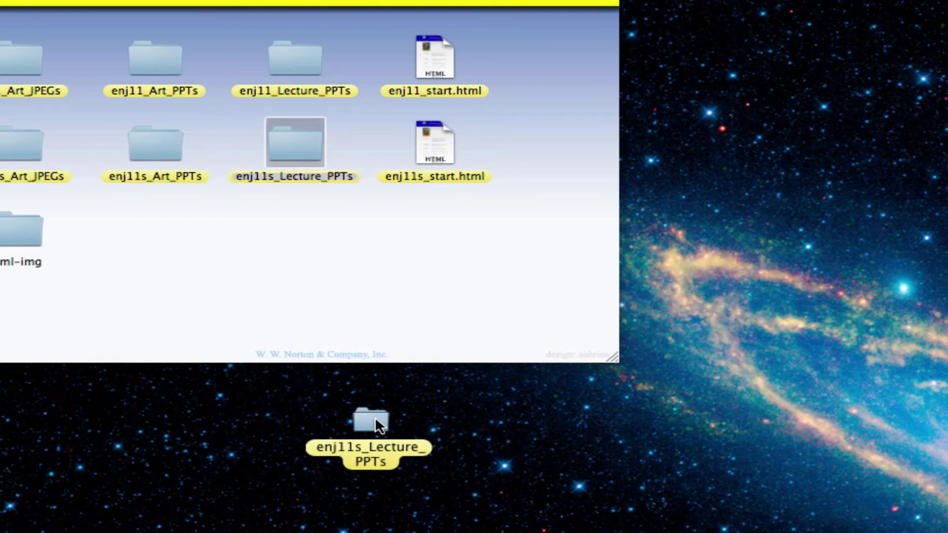
{"action": "double_click", "coordinate": [375, 417]}
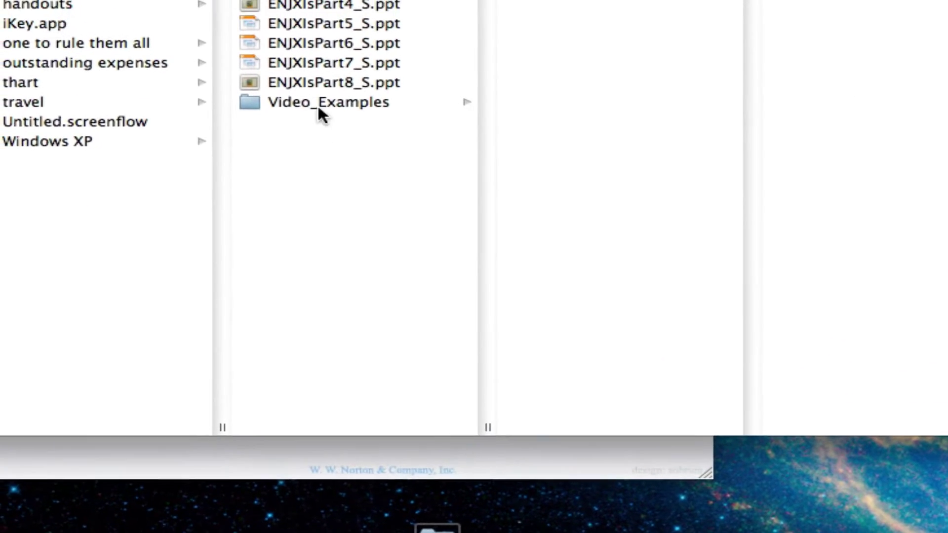
{"action": "left_click", "coordinate": [324, 5]}
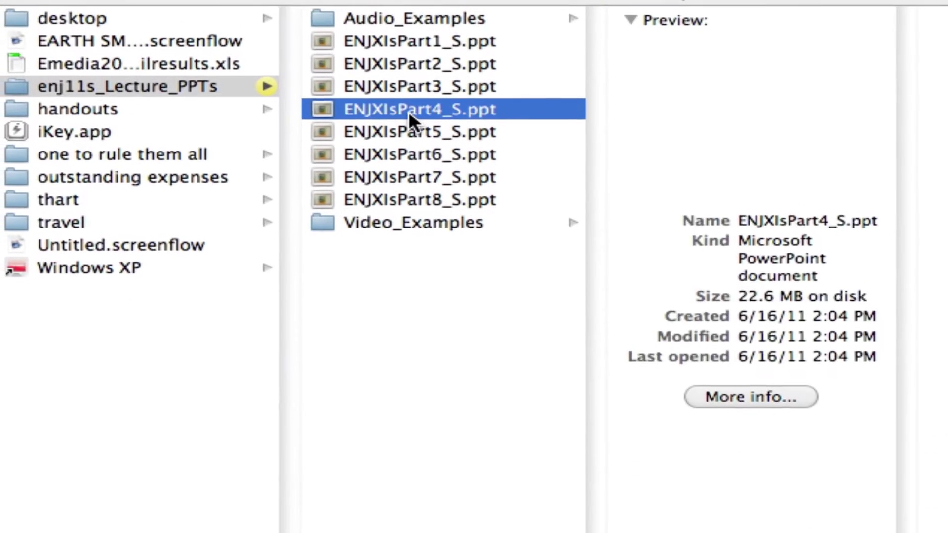
{"action": "double_click", "coordinate": [409, 111]}
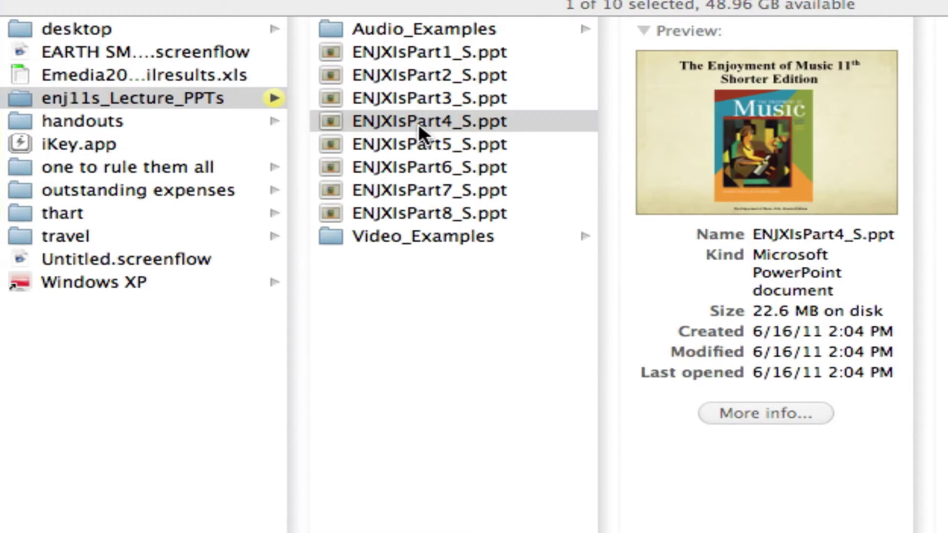
{"action": "left_click", "coordinate": [281, 175]}
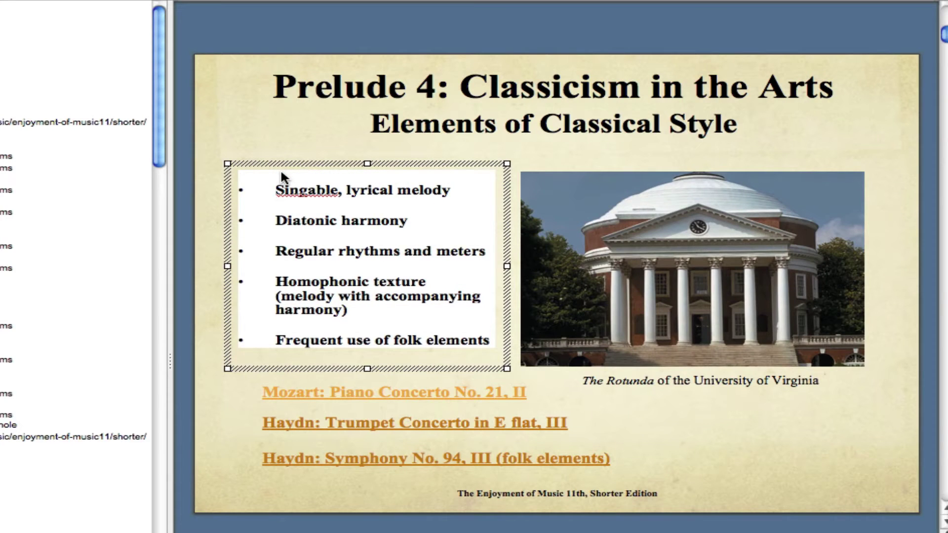
Step: Insert 'Now I can make edits and retain links to multimedia' as the first Classical style bullet
{"action": "key", "text": "Return"}
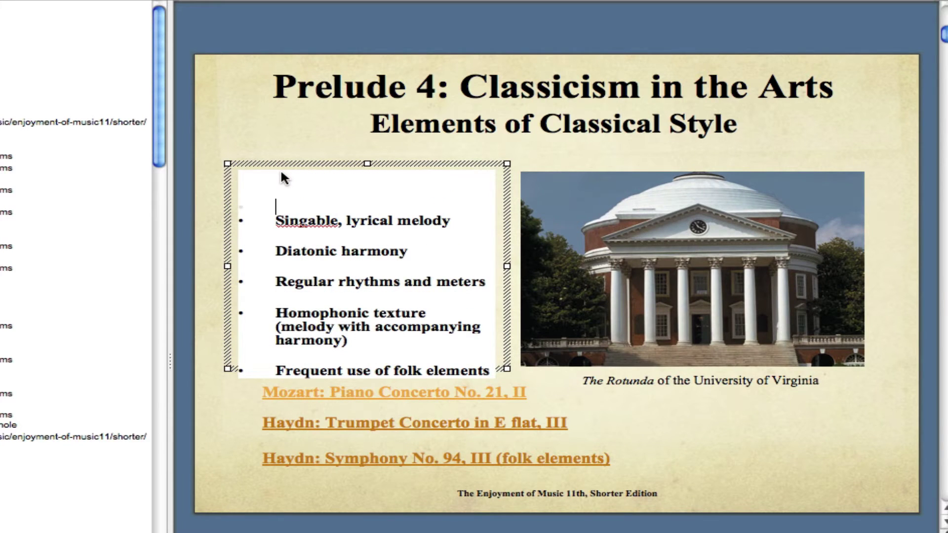
{"action": "type", "text": "Now I can "}
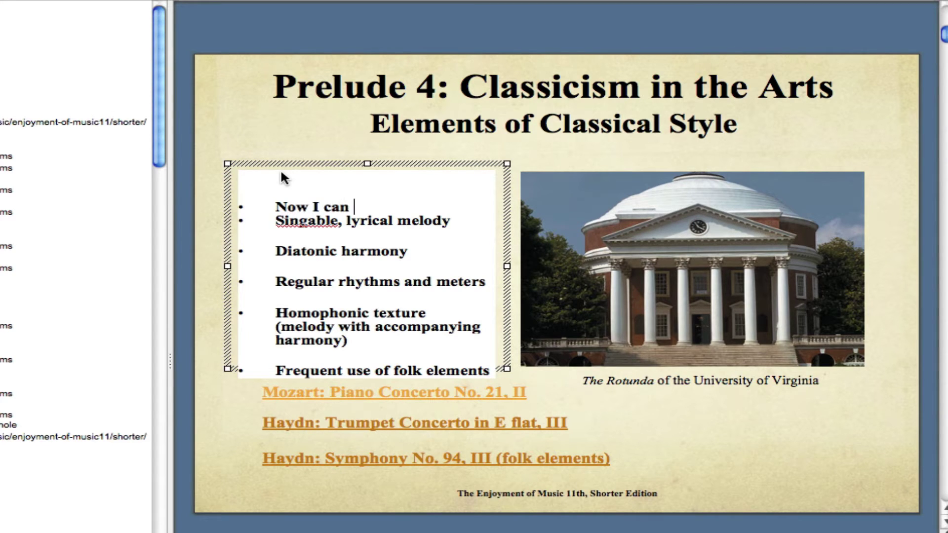
{"action": "type", "text": "make edits "}
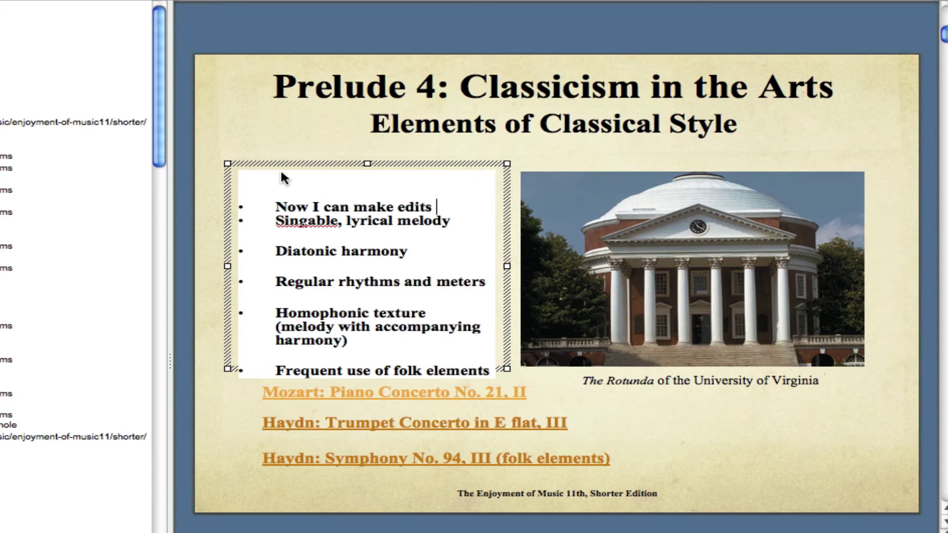
{"action": "type", "text": "and retain "}
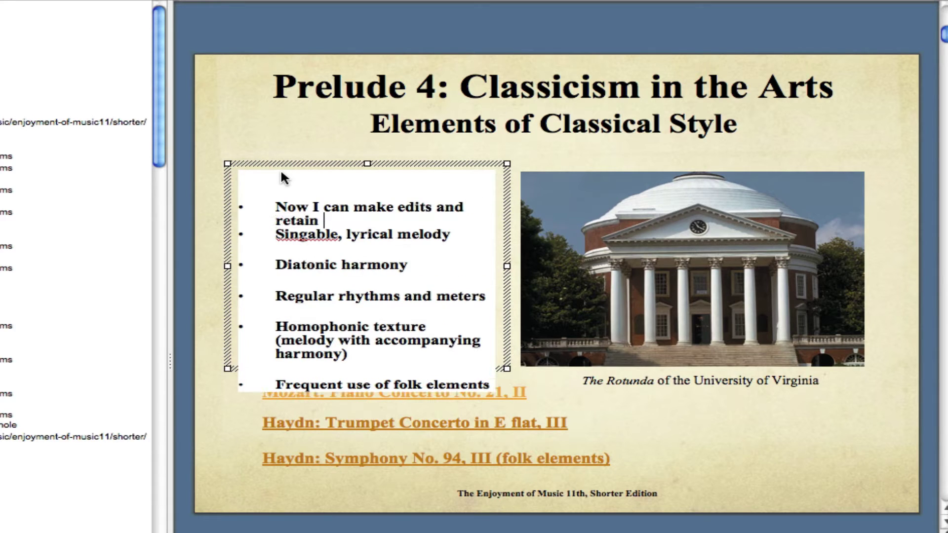
{"action": "type", "text": "links to multimedi"}
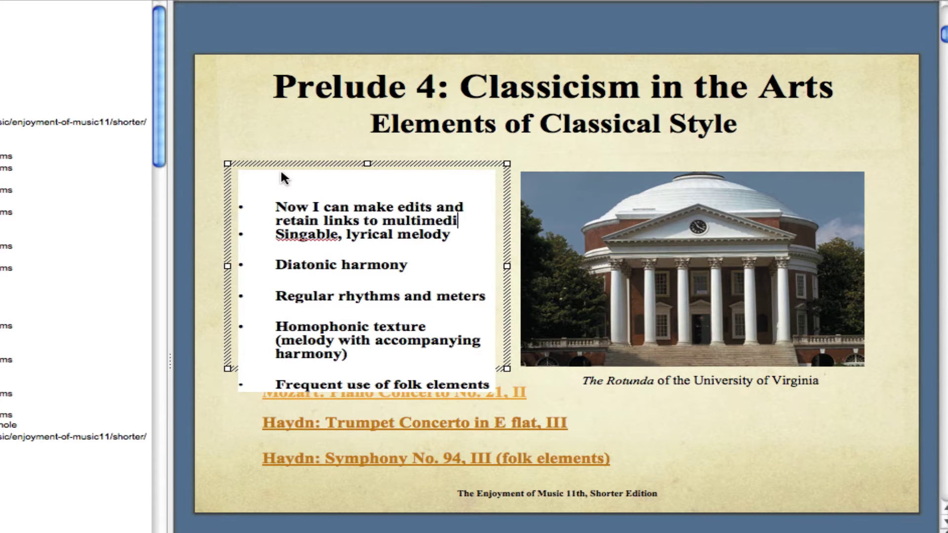
{"action": "type", "text": "a"}
{"action": "key", "text": "Return"}
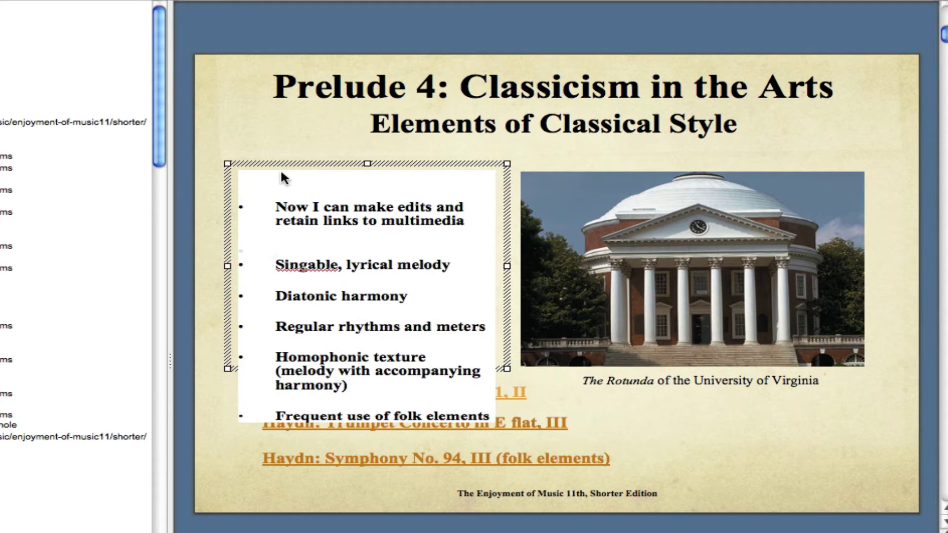
{"action": "left_click", "coordinate": [671, 153]}
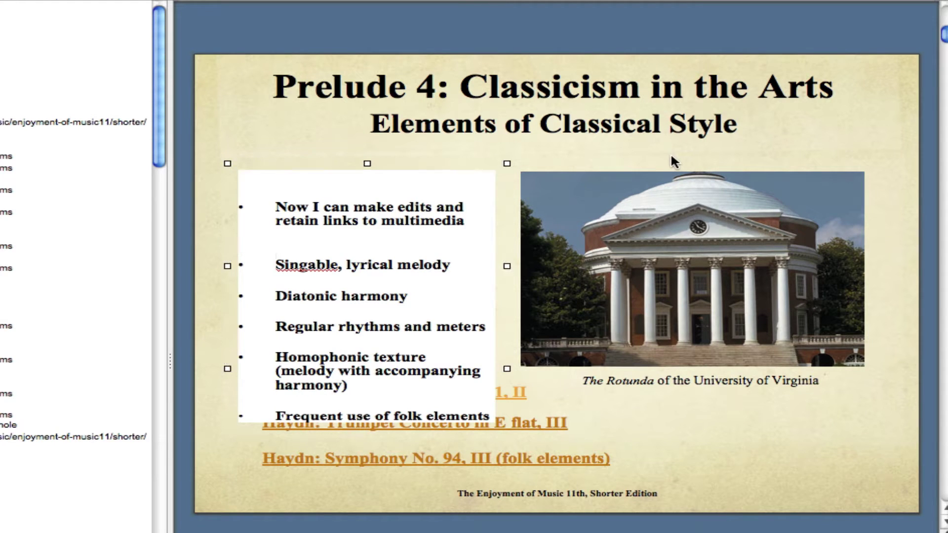
{"action": "left_click", "coordinate": [382, 216]}
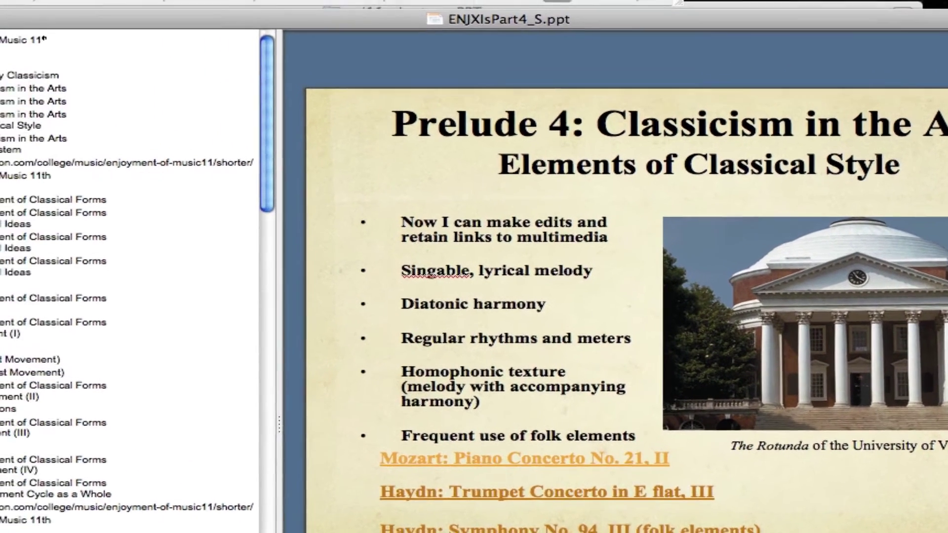
{"action": "left_click", "coordinate": [163, 2]}
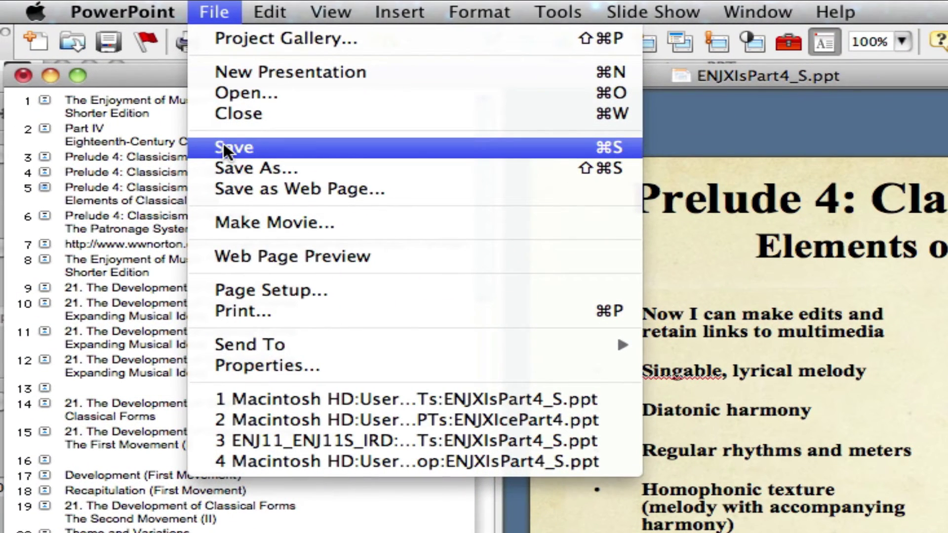
Step: Save the edited lecture under the same name, replacing the existing ENJXIsPart4_S.ppt
{"action": "left_click", "coordinate": [229, 158]}
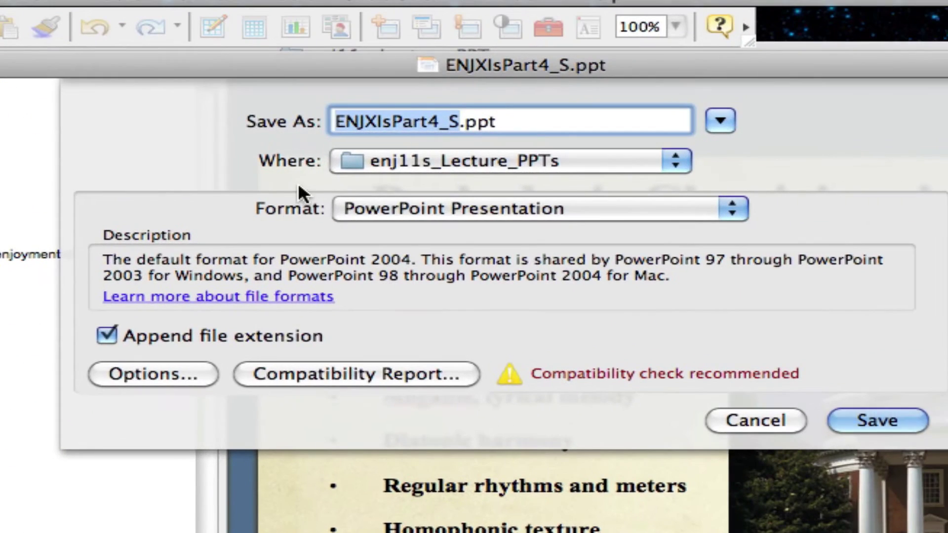
{"action": "key", "text": "Return"}
{"action": "left_click", "coordinate": [738, 219]}
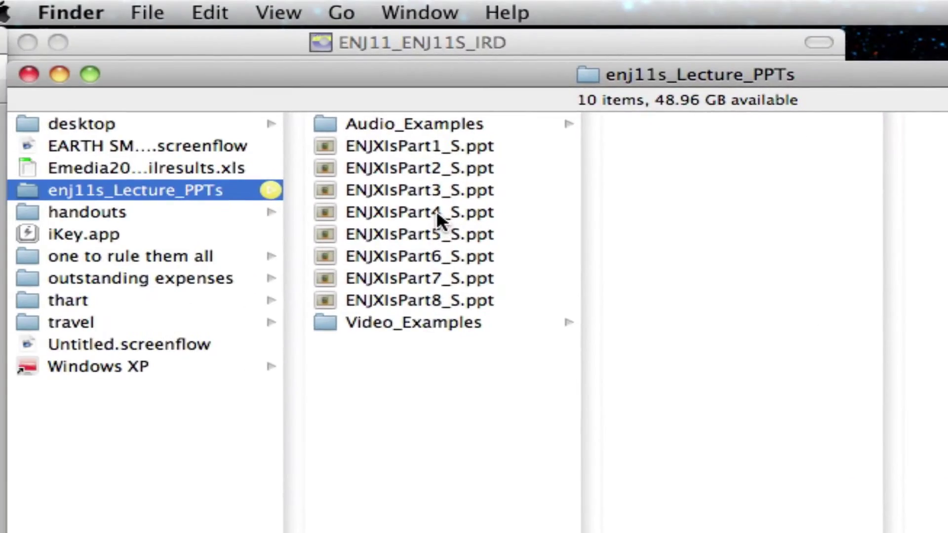
Step: Reopen ENJXIsPart4_S.ppt to present the Elements of Classical Style slide
{"action": "left_click", "coordinate": [223, 531]}
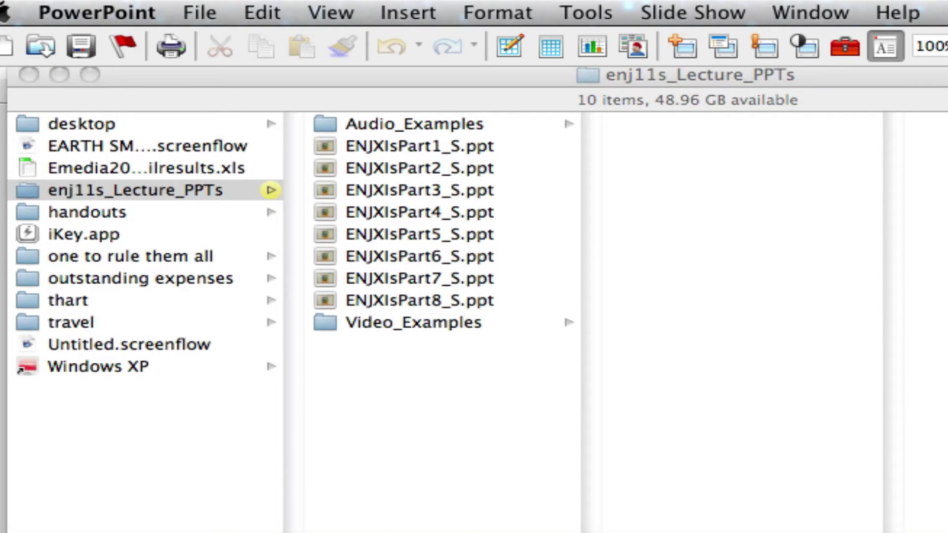
{"action": "left_click", "coordinate": [399, 208]}
{"action": "left_click", "coordinate": [398, 208]}
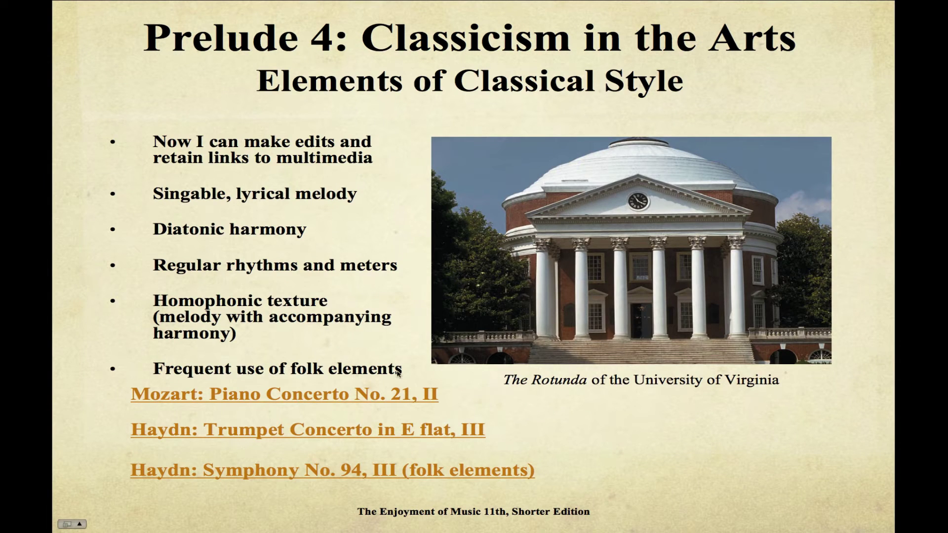
Step: Play the Mozart Piano Concerto No. 21 link to confirm its audio, then stop it
{"action": "left_click", "coordinate": [381, 396]}
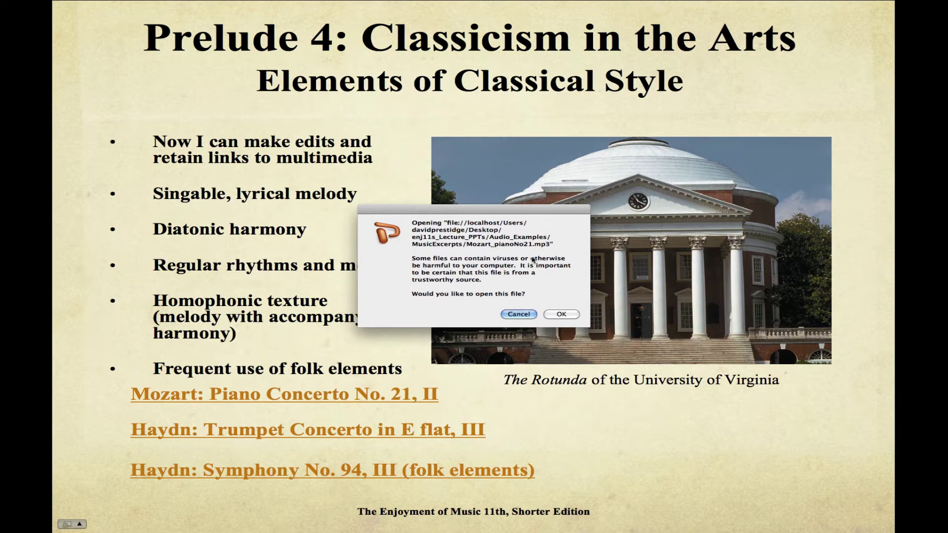
{"action": "left_click", "coordinate": [561, 314]}
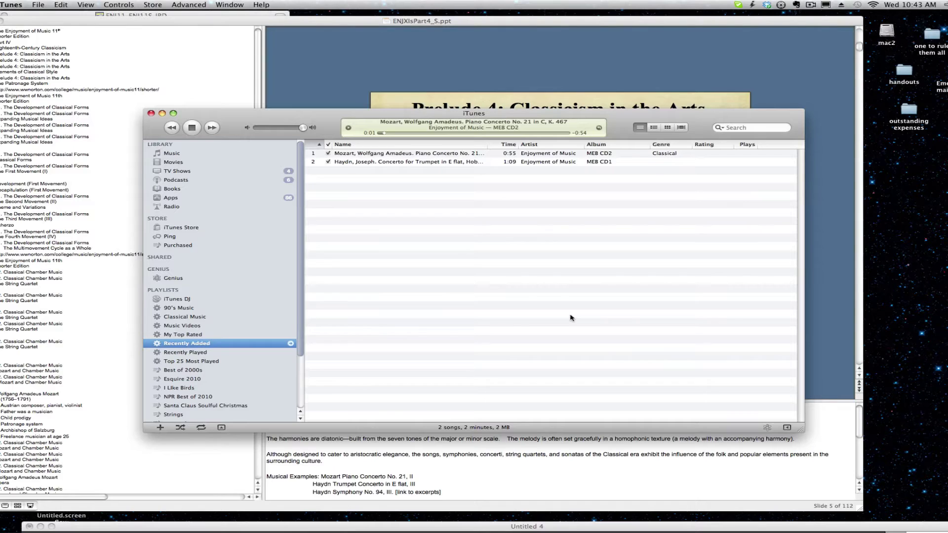
{"action": "left_click", "coordinate": [192, 128]}
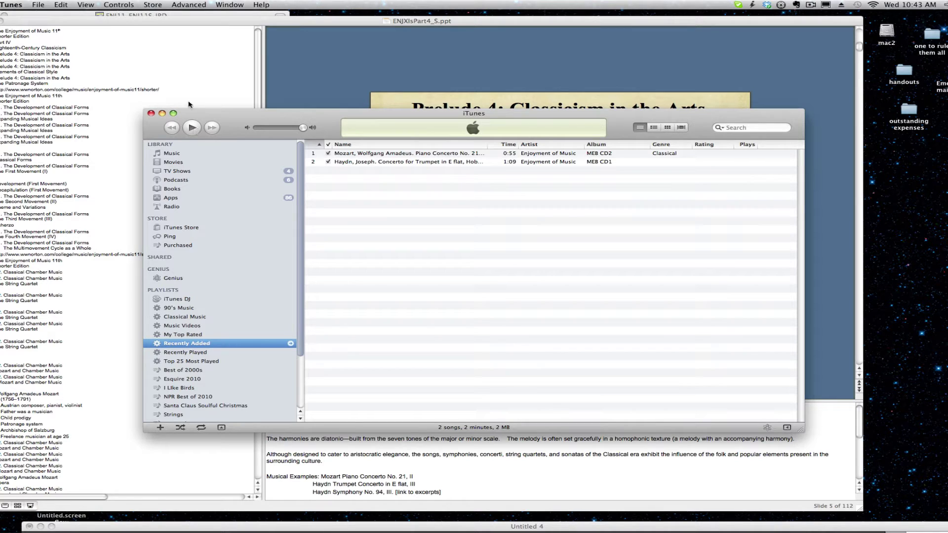
{"action": "left_click", "coordinate": [195, 19]}
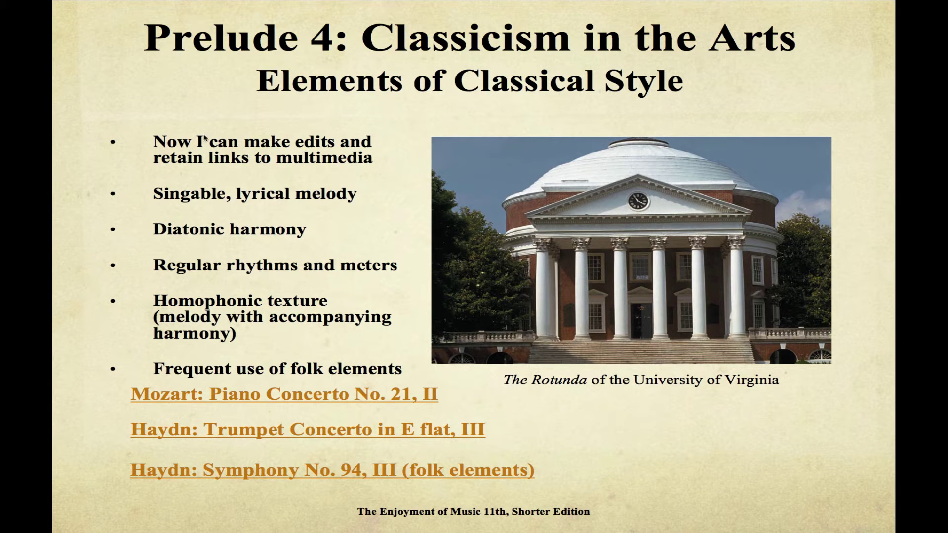
Step: End the slide show and display the Viennese School slide
{"action": "key", "text": "Escape"}
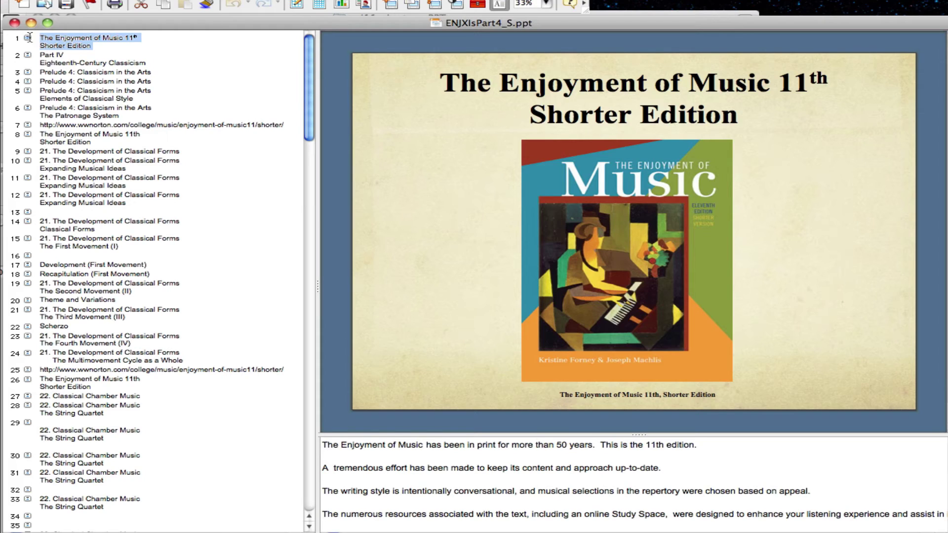
{"action": "left_click", "coordinate": [53, 90]}
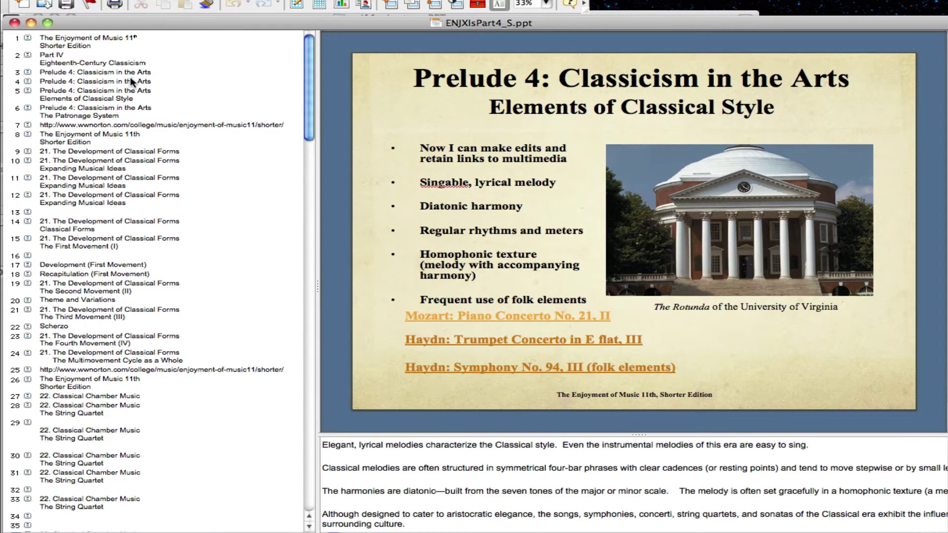
{"action": "left_click", "coordinate": [129, 78]}
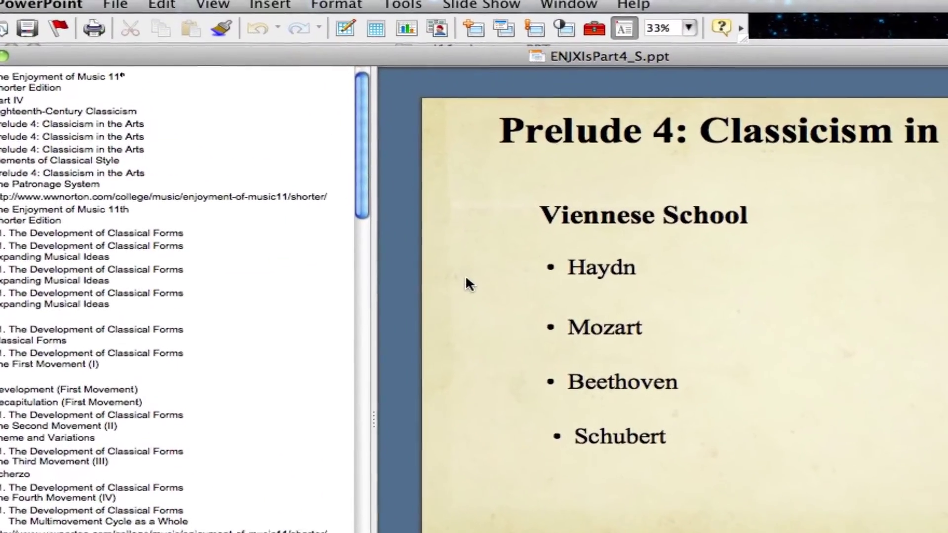
Step: Insert Haydn_SymNo94G.mp3 as a click-to-play sound and place its icon beside Haydn
{"action": "left_click", "coordinate": [254, 4]}
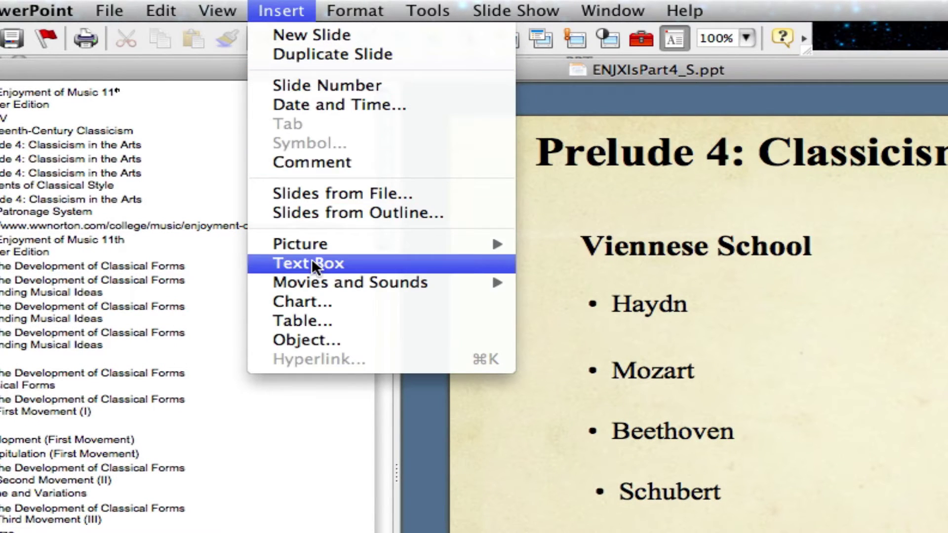
{"action": "mouse_move", "coordinate": [319, 284]}
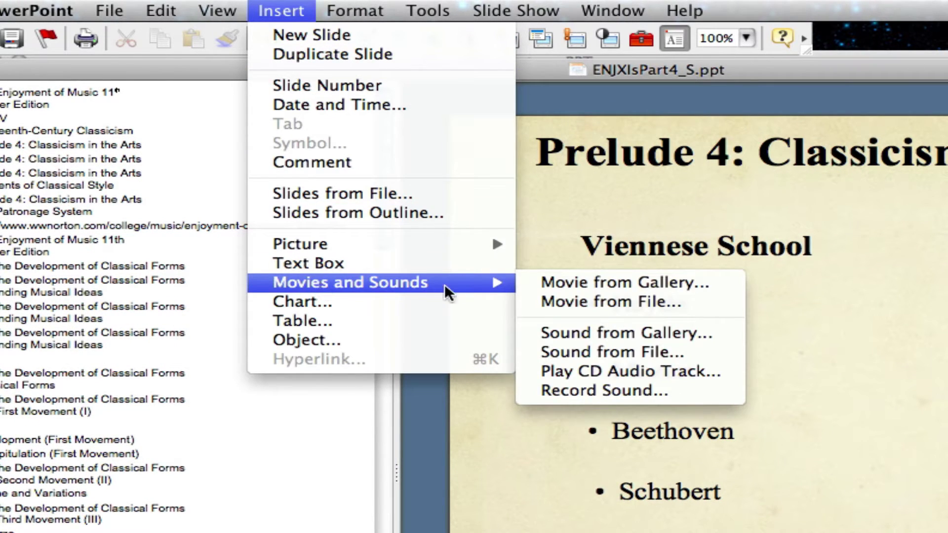
{"action": "left_click", "coordinate": [577, 352]}
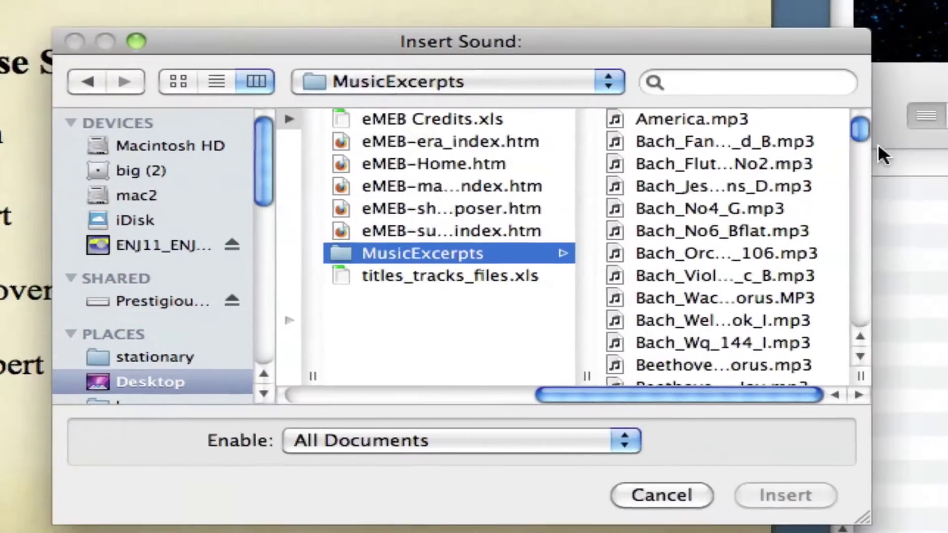
{"action": "left_click_drag", "start_coordinate": [864, 130], "coordinate": [807, 203]}
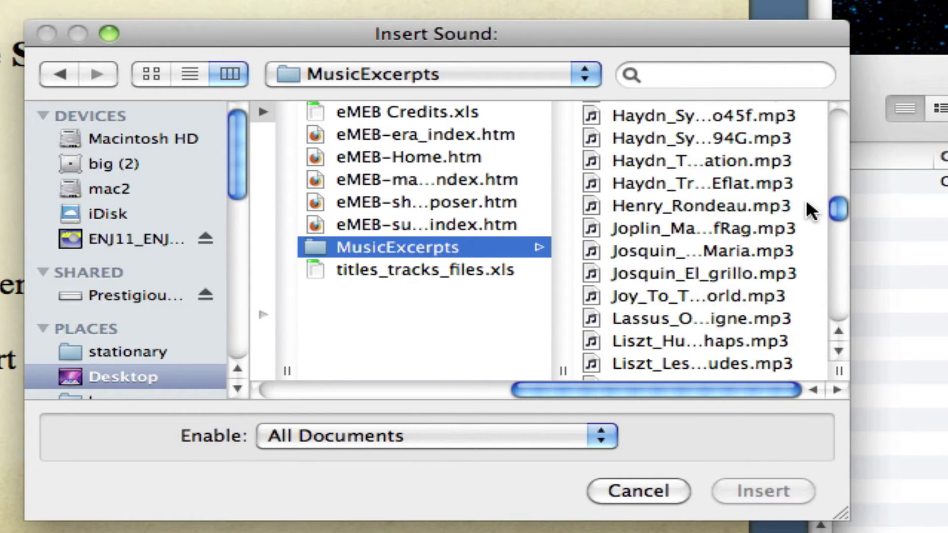
{"action": "left_click", "coordinate": [705, 134]}
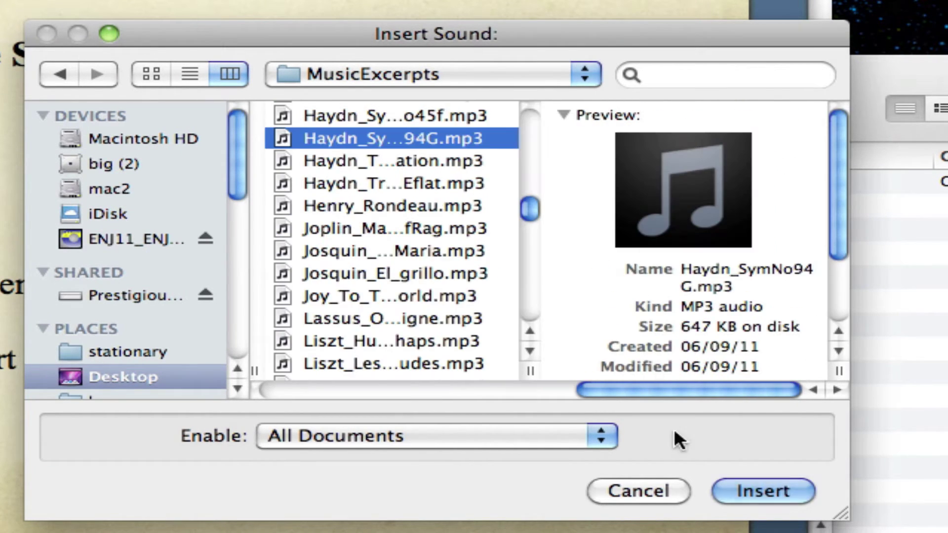
{"action": "left_click", "coordinate": [758, 489]}
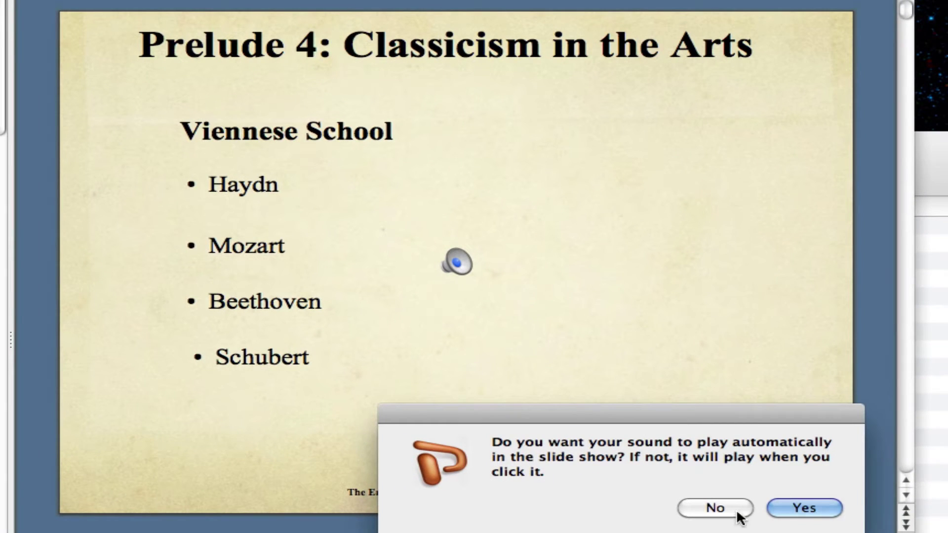
{"action": "left_click", "coordinate": [716, 508]}
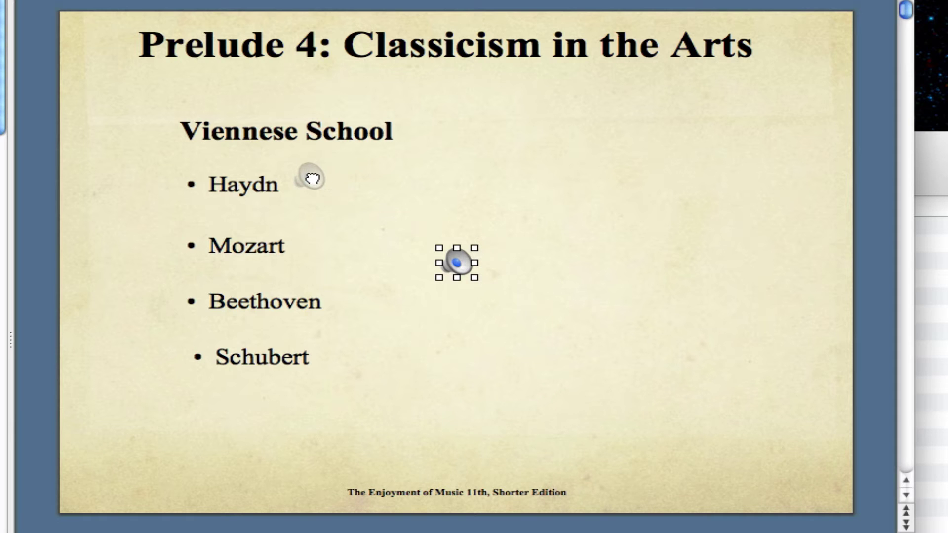
{"action": "left_click_drag", "start_coordinate": [311, 178], "coordinate": [311, 179]}
{"action": "left_click", "coordinate": [316, 251]}
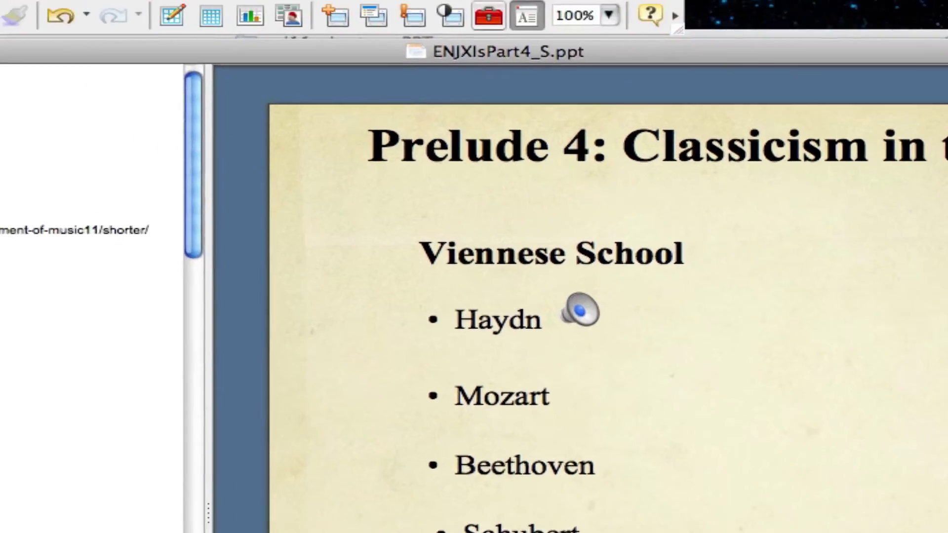
{"action": "left_click", "coordinate": [148, 10]}
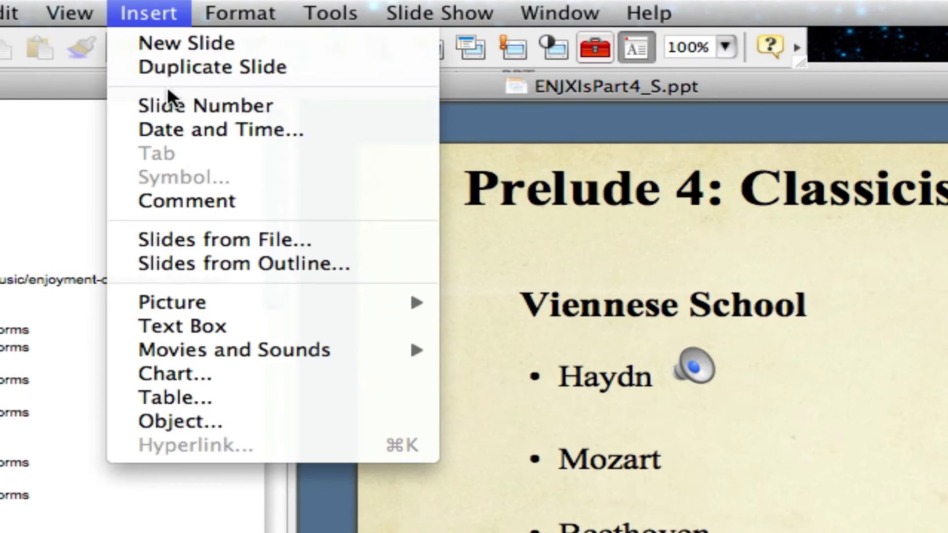
Step: Insert Beethoven_Ode_to_Joy.mp3 from MusicExcerpts as a click-to-play sound, its icon beside Beethoven
{"action": "mouse_move", "coordinate": [202, 348]}
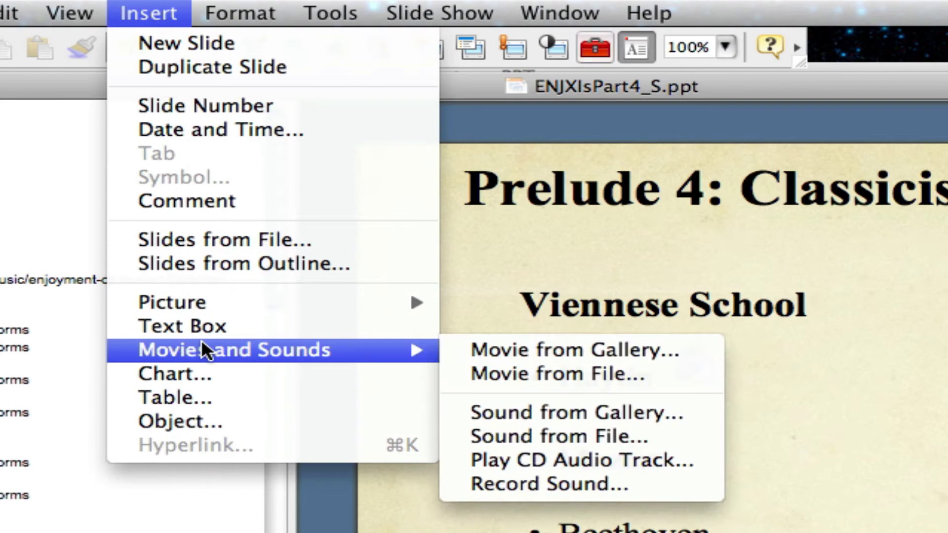
{"action": "left_click", "coordinate": [568, 437]}
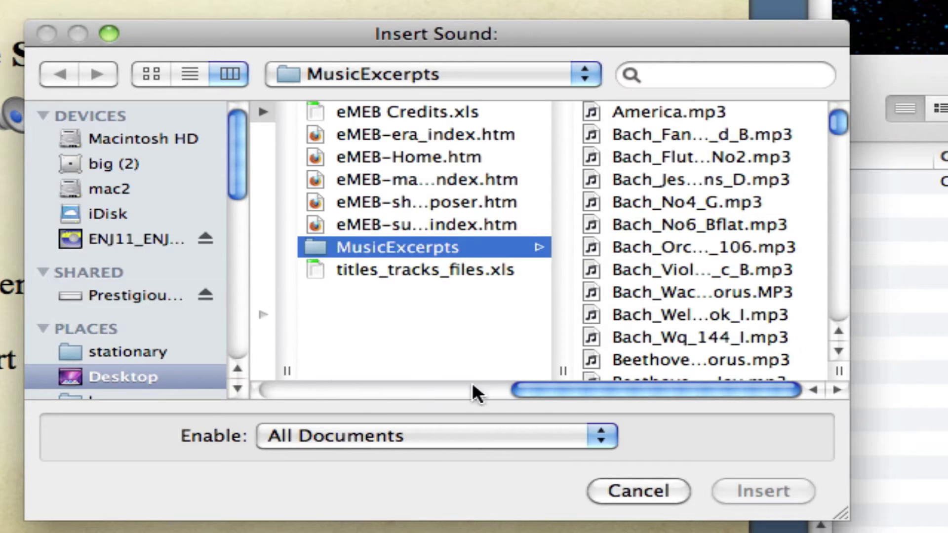
{"action": "left_click_drag", "start_coordinate": [568, 390], "coordinate": [403, 397]}
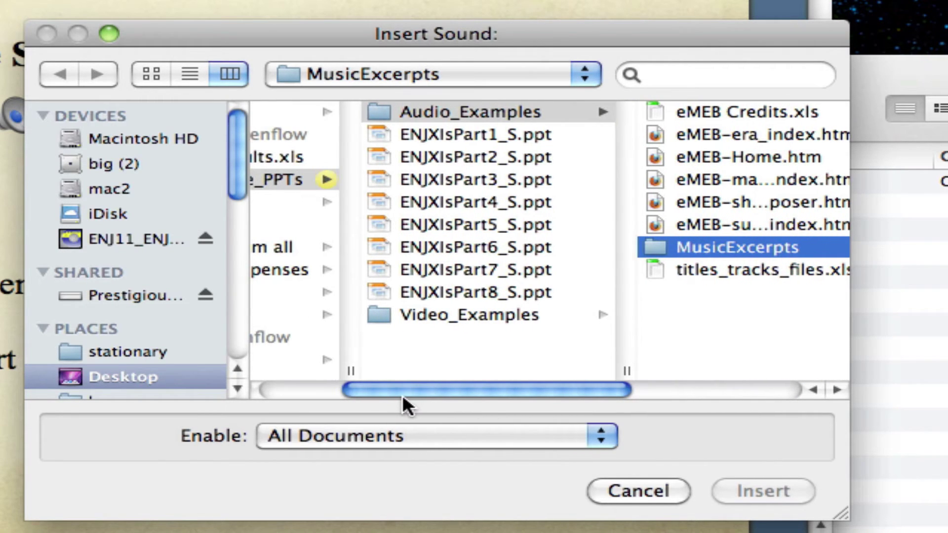
{"action": "left_click", "coordinate": [414, 112]}
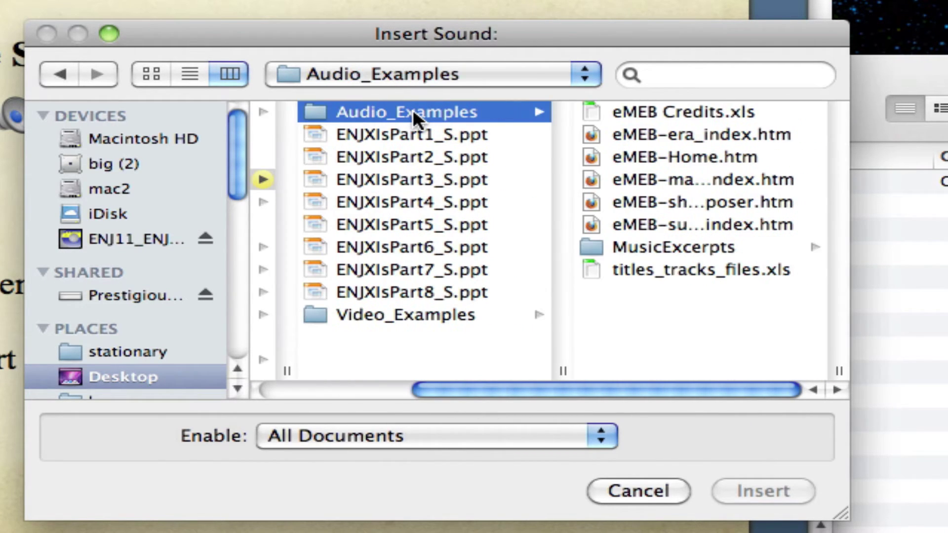
{"action": "left_click", "coordinate": [639, 242]}
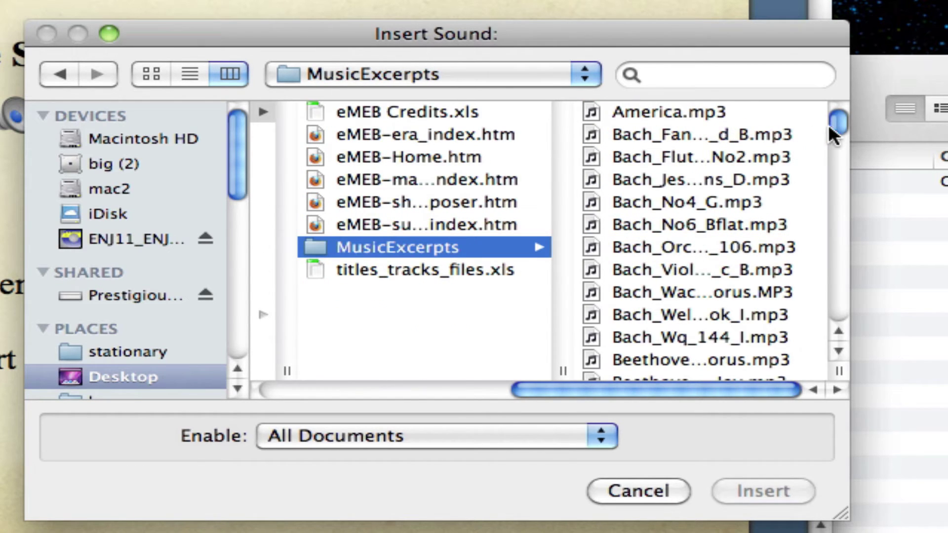
{"action": "left_click_drag", "start_coordinate": [840, 112], "coordinate": [839, 123]}
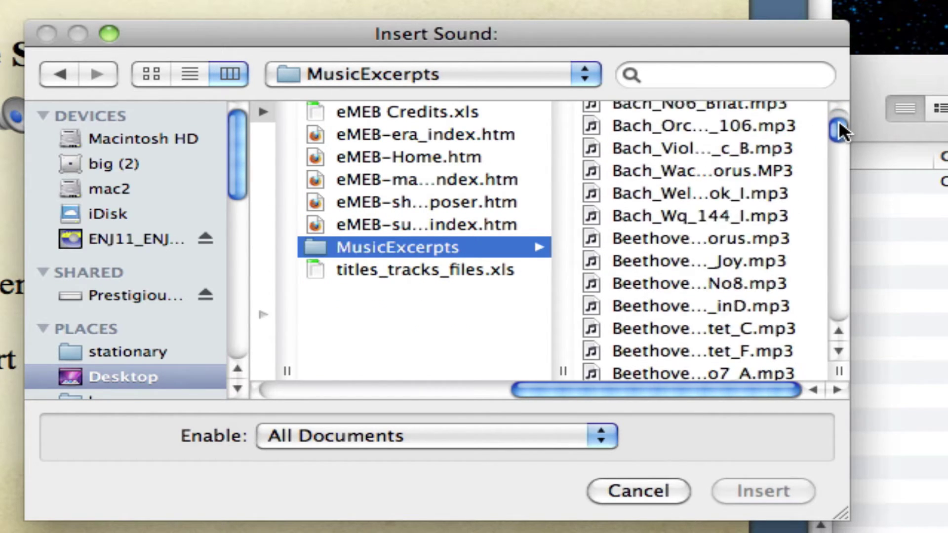
{"action": "left_click", "coordinate": [697, 255]}
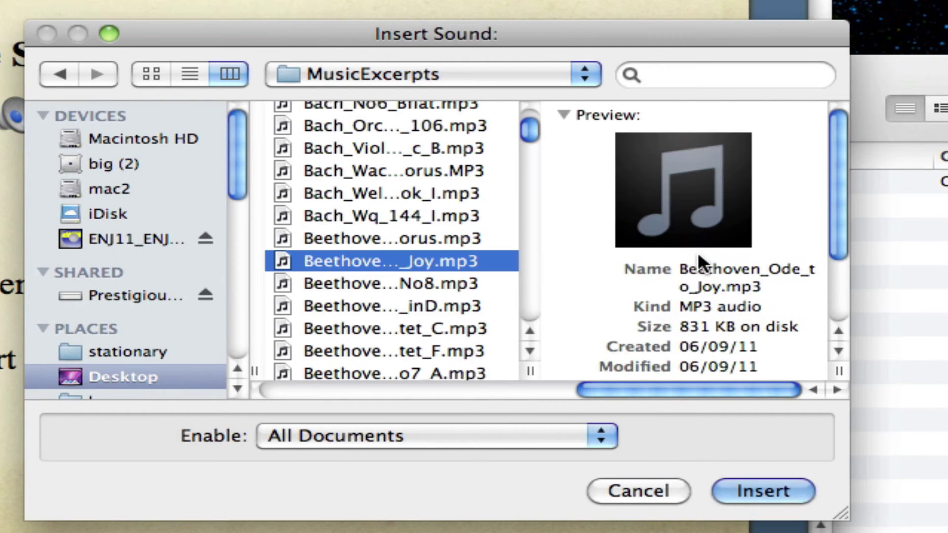
{"action": "left_click", "coordinate": [760, 486]}
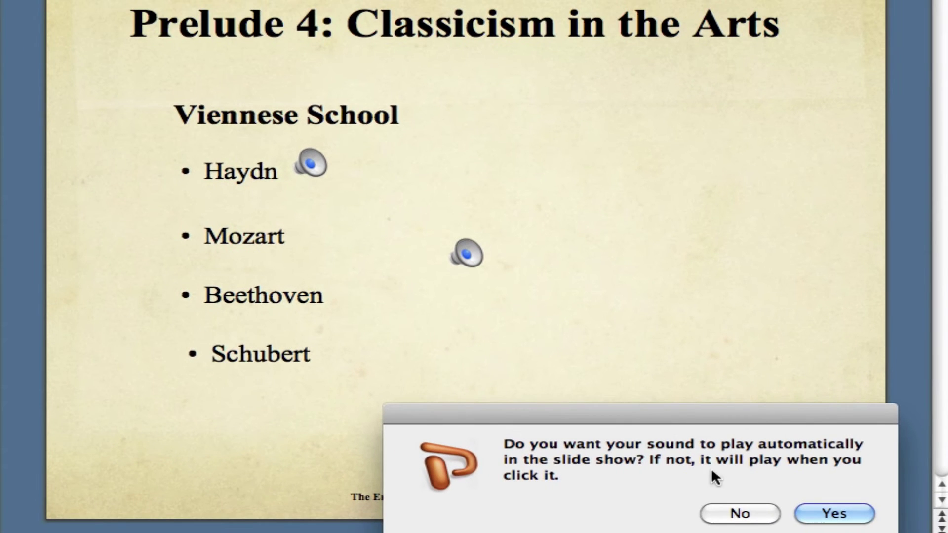
{"action": "left_click", "coordinate": [727, 513]}
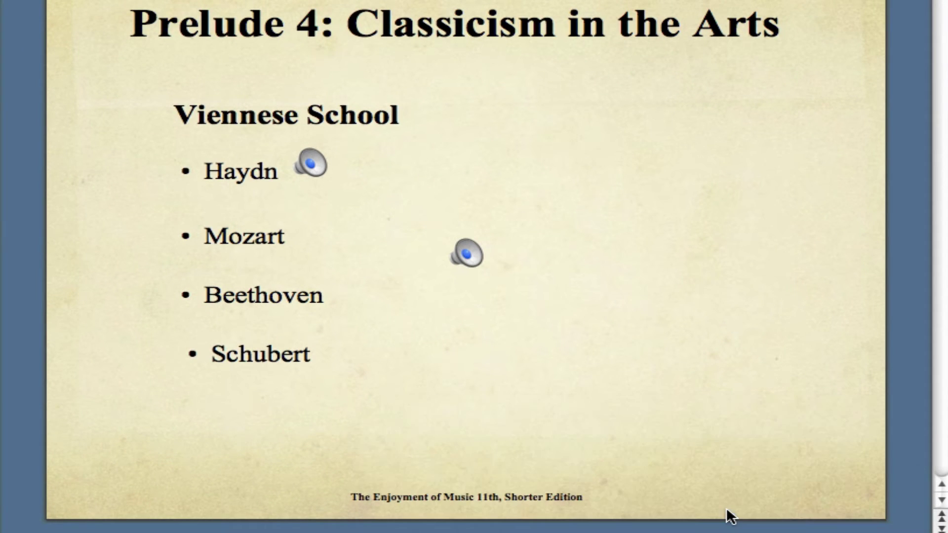
{"action": "left_click_drag", "start_coordinate": [466, 254], "coordinate": [361, 295]}
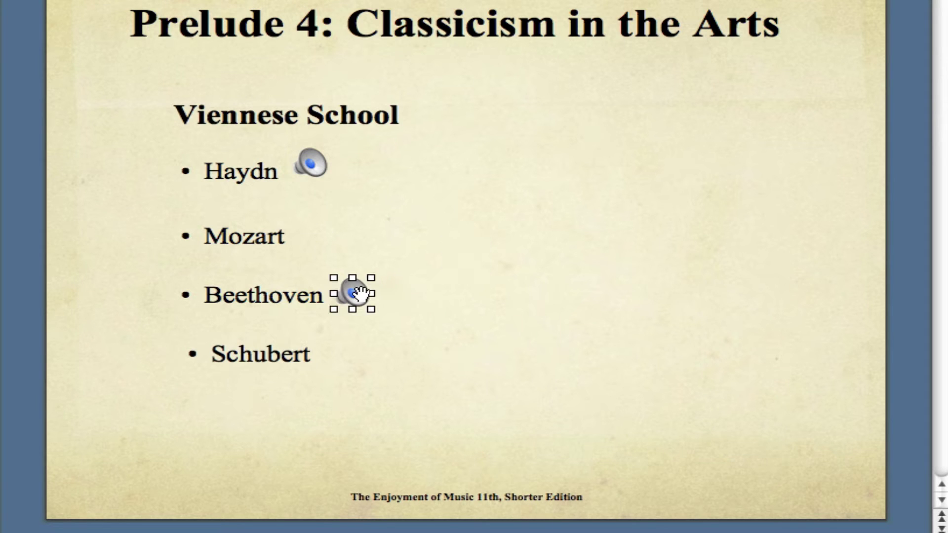
{"action": "left_click", "coordinate": [455, 362]}
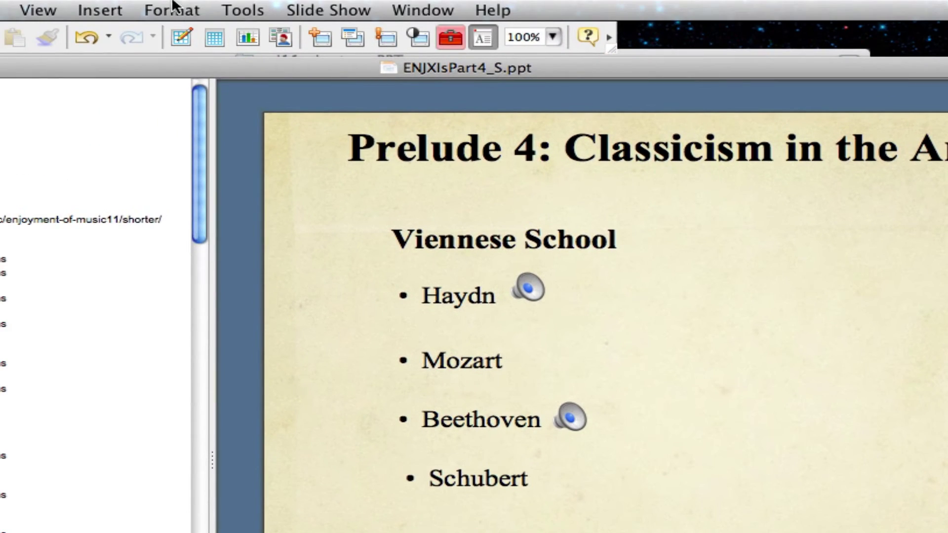
Step: Insert Mozart_DonGiovanni_Ah.mp3 as a click-to-play sound and move its icon beside Mozart
{"action": "left_click", "coordinate": [110, 9]}
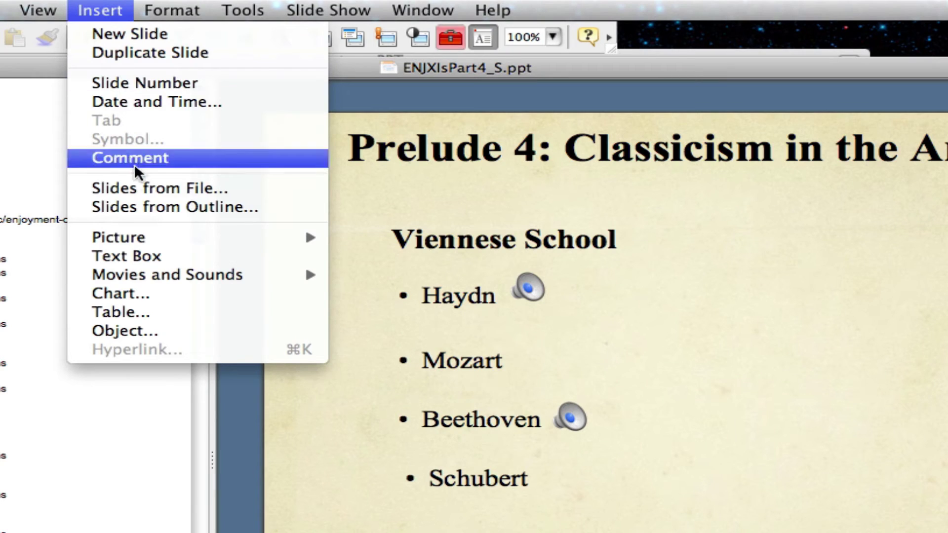
{"action": "mouse_move", "coordinate": [159, 275]}
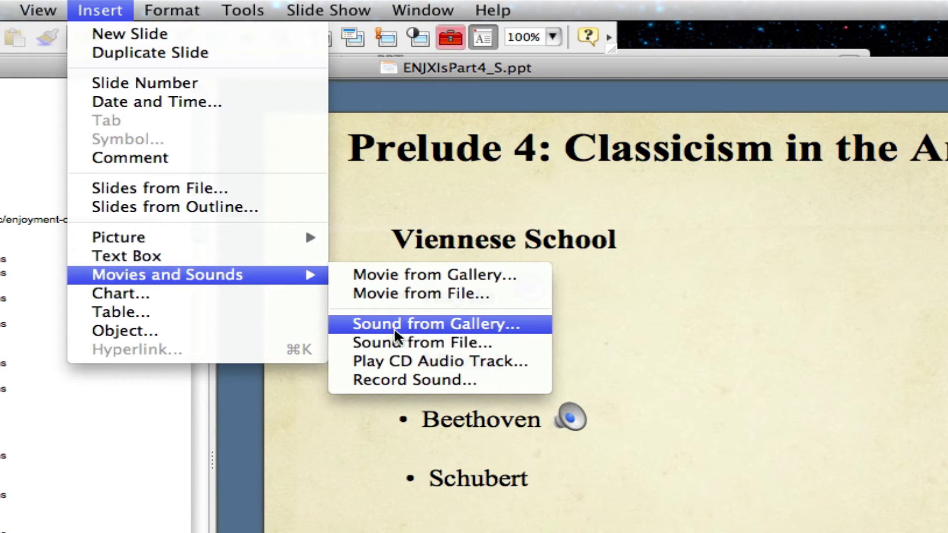
{"action": "left_click", "coordinate": [423, 342]}
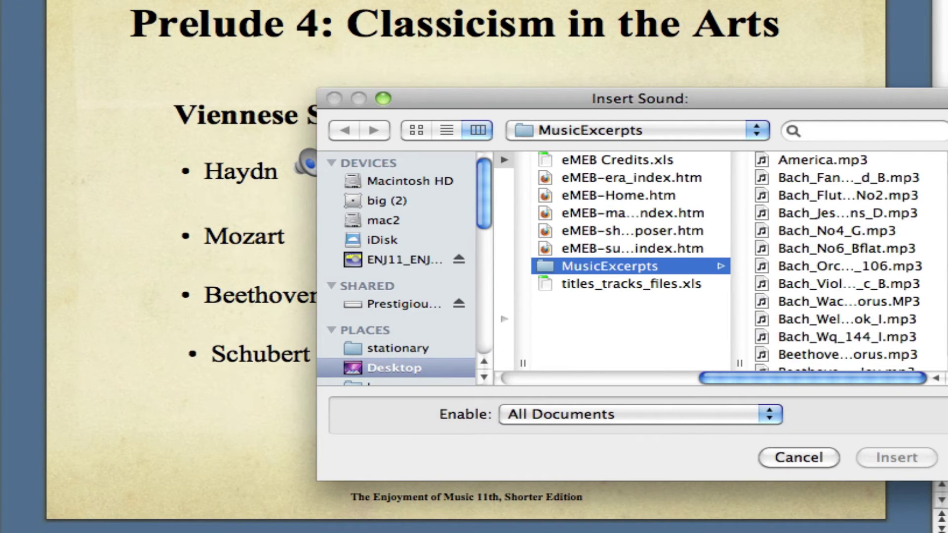
{"action": "scroll", "coordinate": [946, 262], "scroll_direction": "down", "scroll_amount": 15}
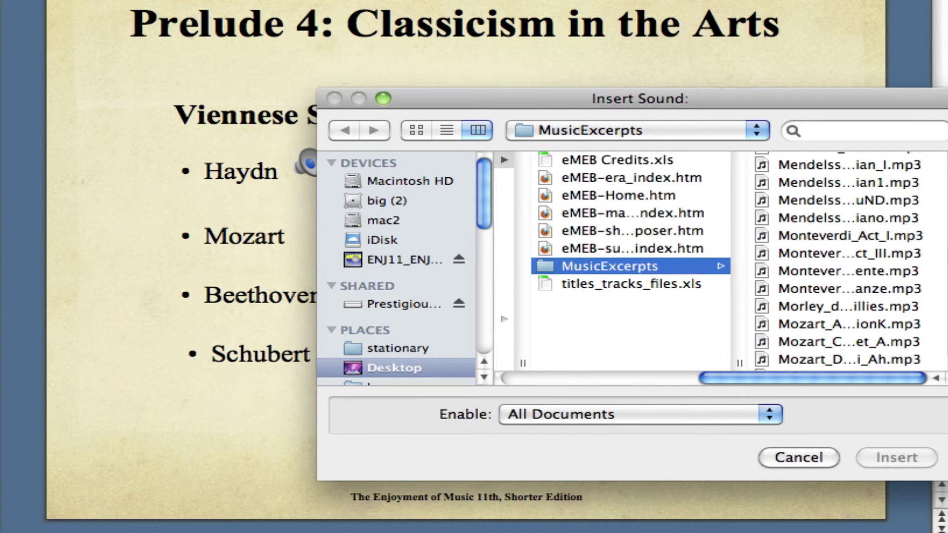
{"action": "left_click_drag", "start_coordinate": [946, 477], "coordinate": [946, 477]}
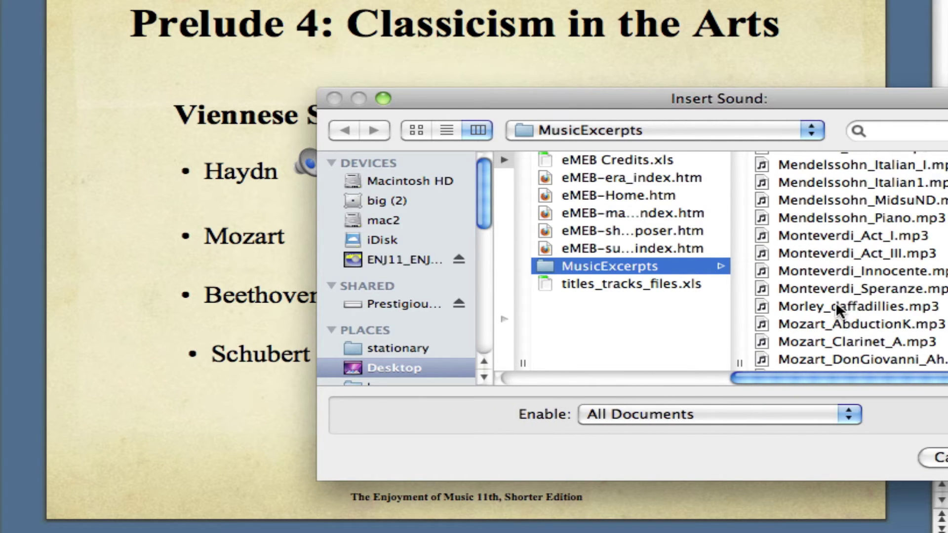
{"action": "scroll", "coordinate": [849, 262], "scroll_direction": "down", "scroll_amount": 4}
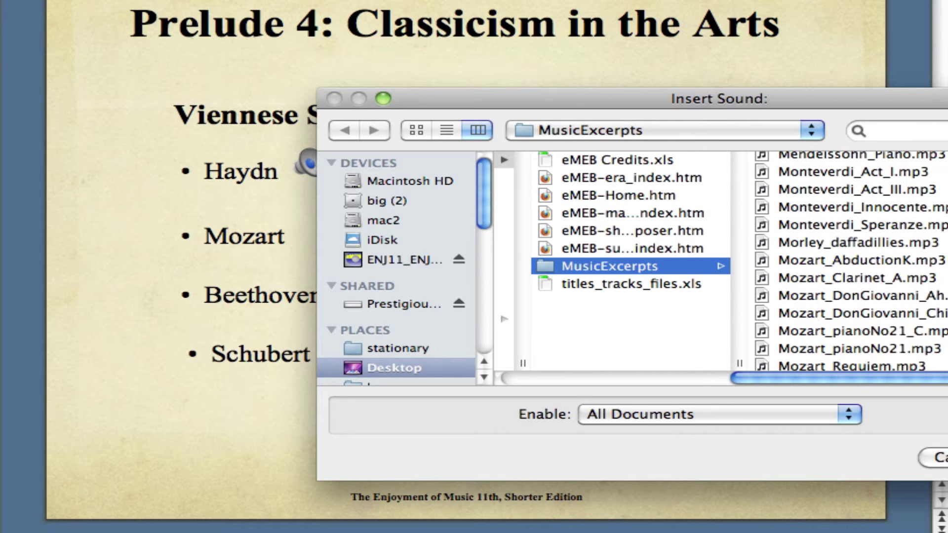
{"action": "left_click", "coordinate": [839, 295]}
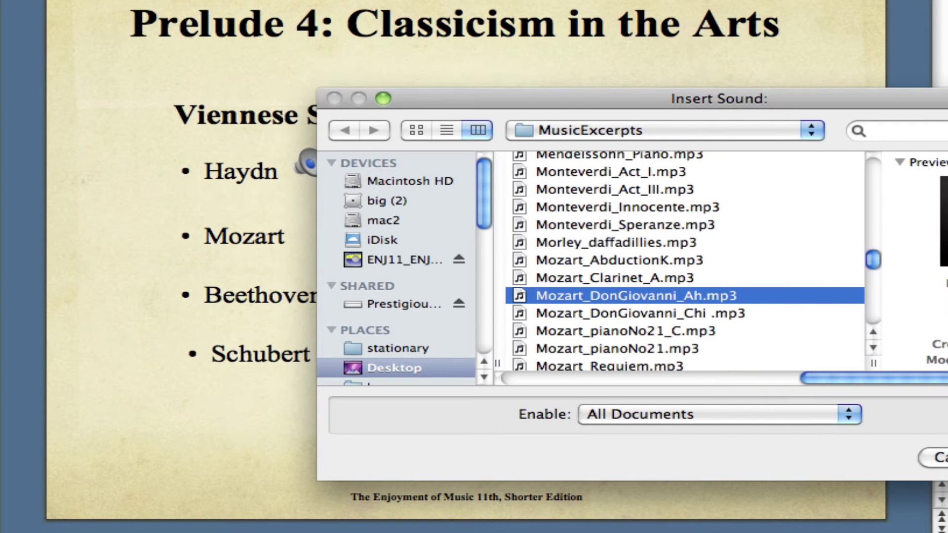
{"action": "key", "text": "Return"}
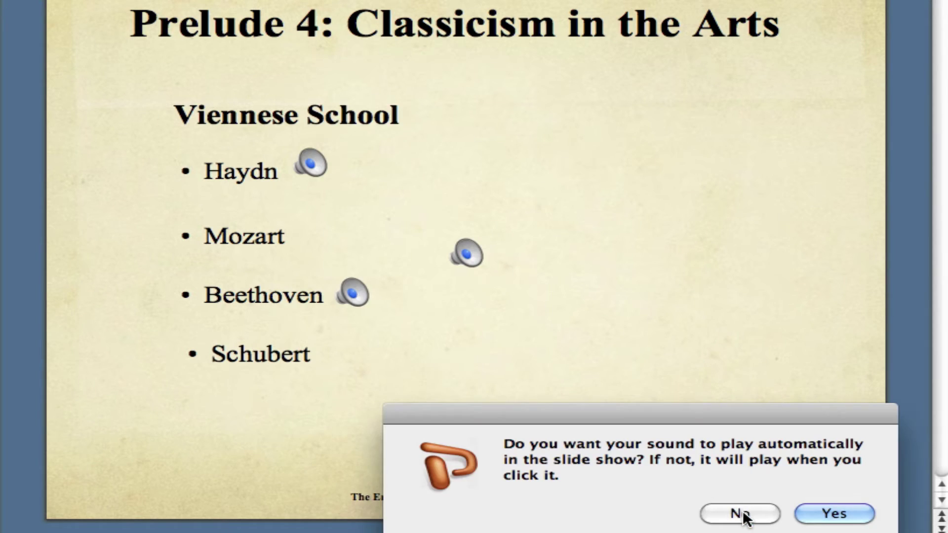
{"action": "left_click", "coordinate": [742, 514]}
{"action": "left_click_drag", "start_coordinate": [467, 255], "coordinate": [322, 236]}
{"action": "left_click", "coordinate": [430, 338]}
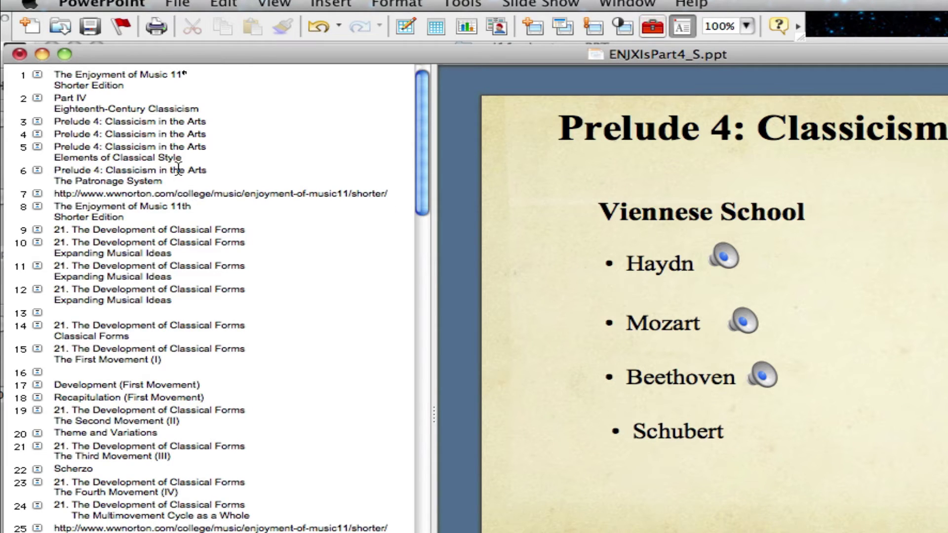
Step: Select slide 4, Viennese School, and insert a new blank slide after it
{"action": "left_click", "coordinate": [34, 170]}
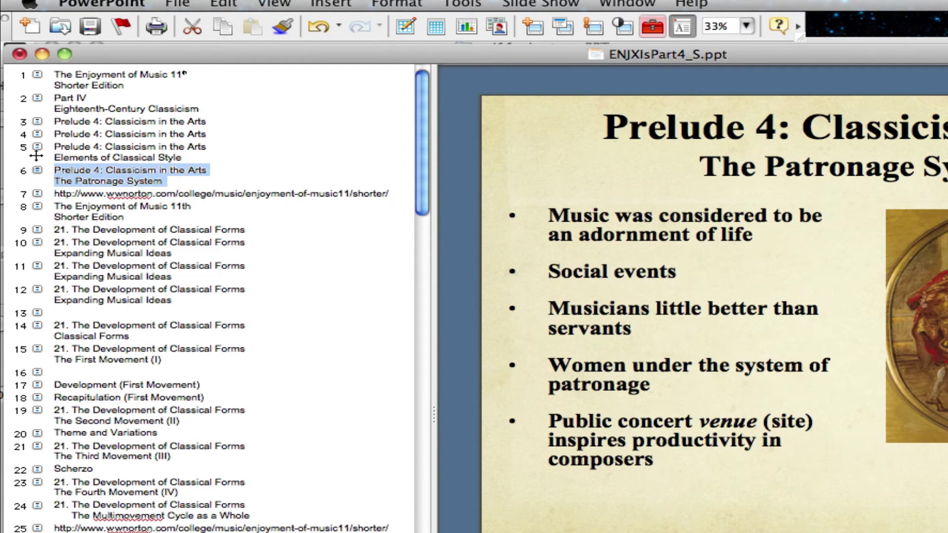
{"action": "left_click", "coordinate": [37, 147]}
{"action": "left_click", "coordinate": [34, 132]}
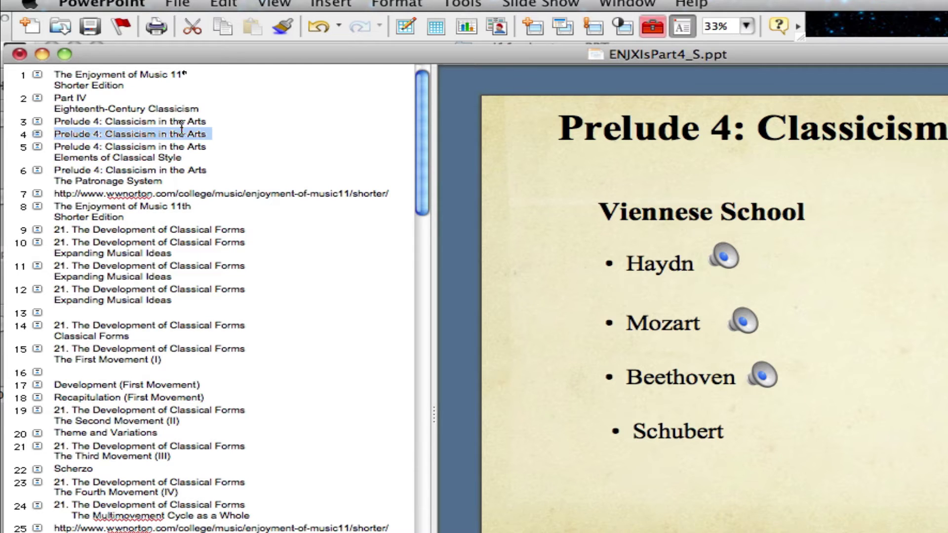
{"action": "right_click", "coordinate": [178, 129]}
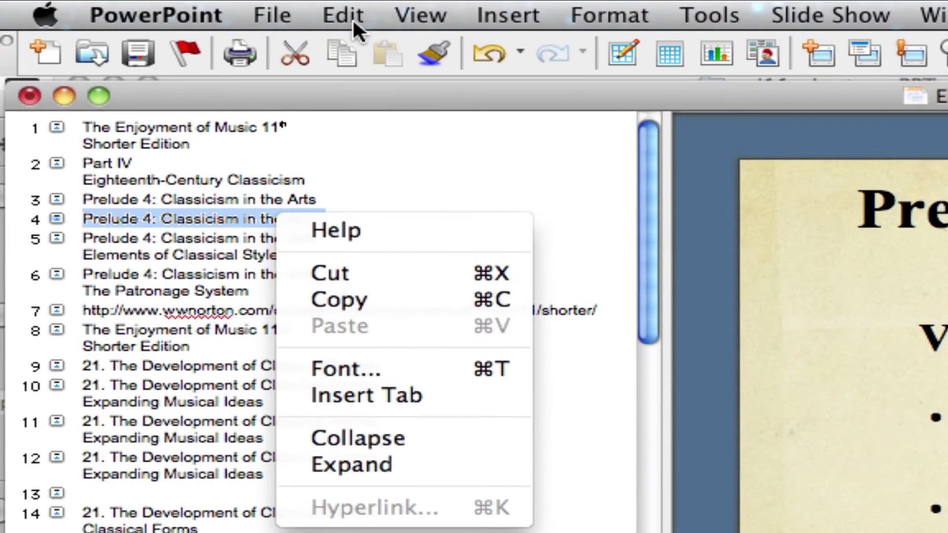
{"action": "left_click", "coordinate": [489, 15]}
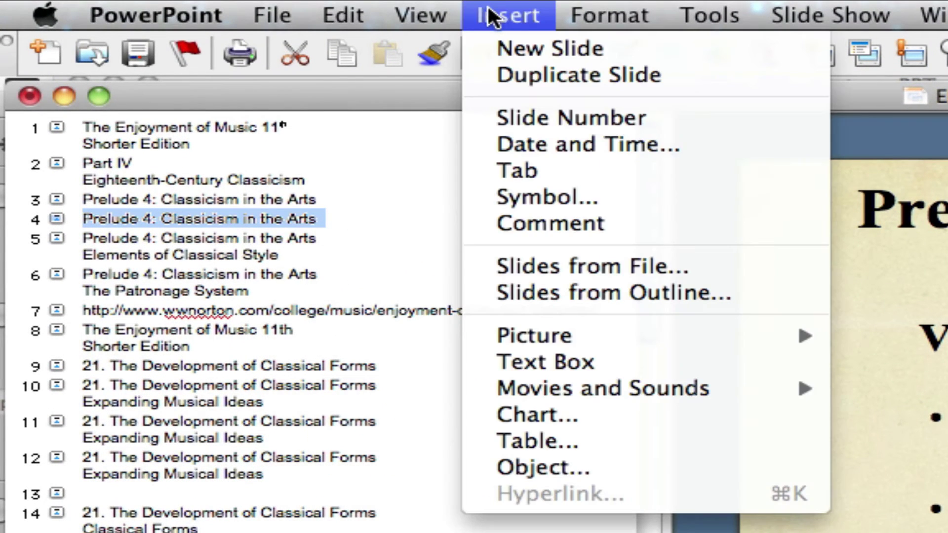
{"action": "left_click", "coordinate": [503, 46]}
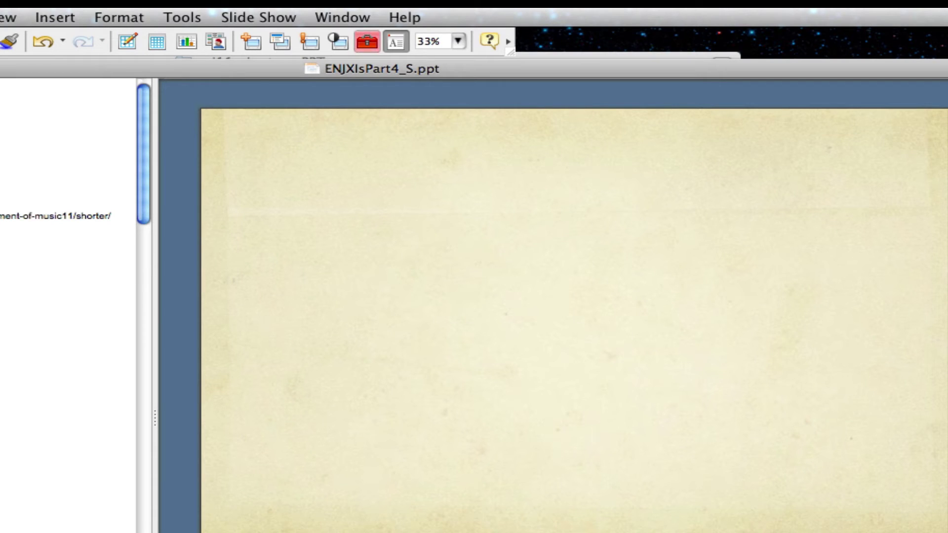
Step: Start inserting a movie from file and browse to Video_Examples > New_Videos
{"action": "left_click", "coordinate": [44, 18]}
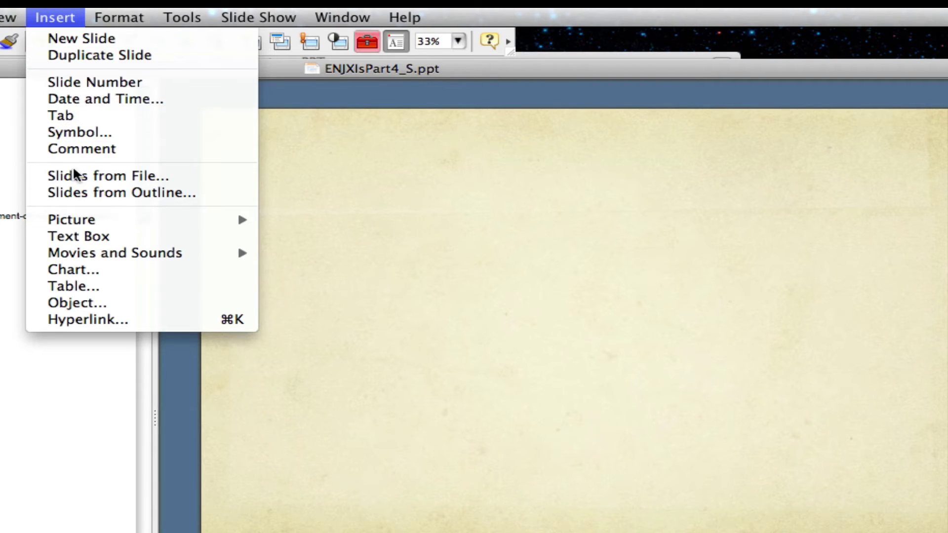
{"action": "mouse_move", "coordinate": [77, 226]}
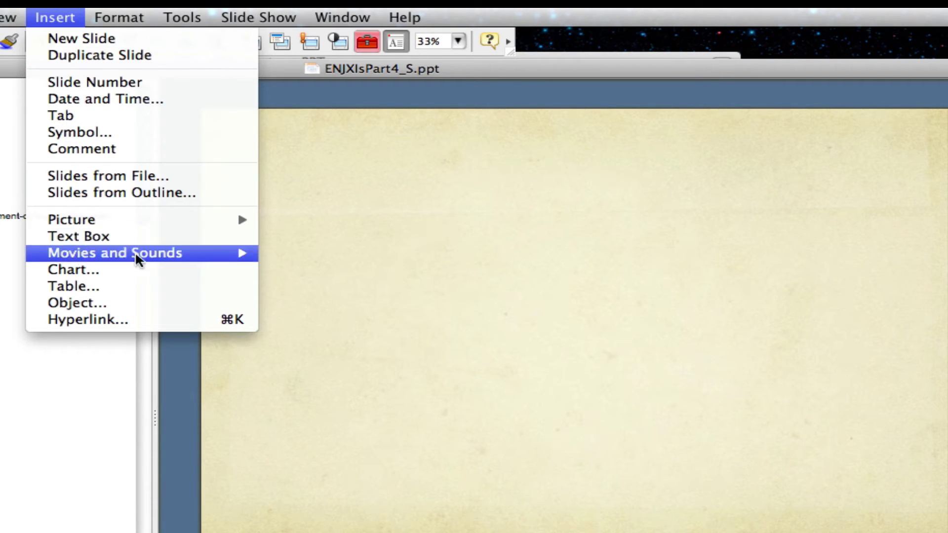
{"action": "mouse_move", "coordinate": [174, 256]}
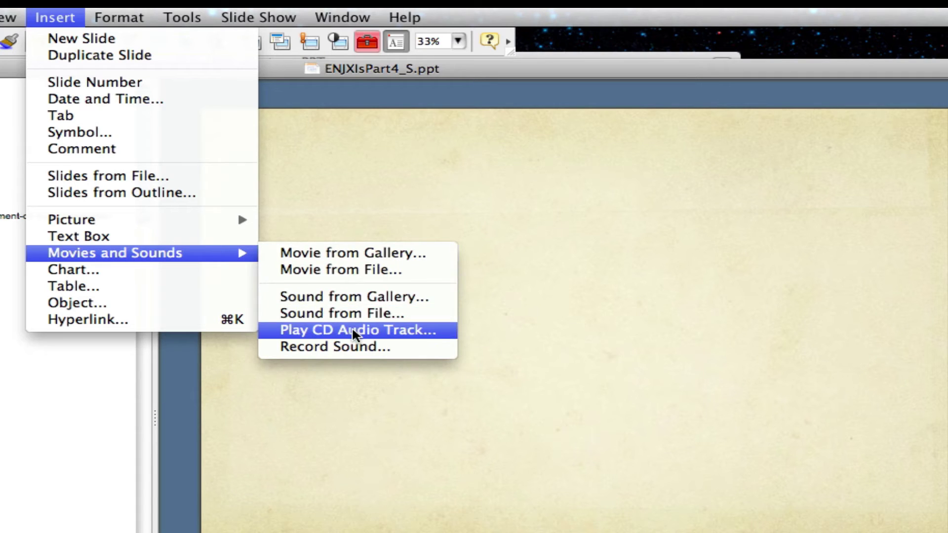
{"action": "left_click", "coordinate": [355, 271]}
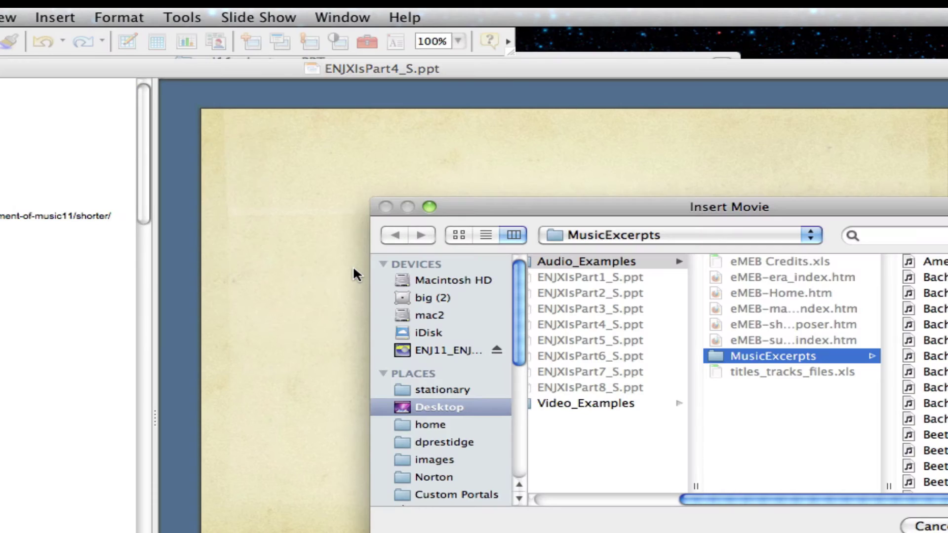
{"action": "left_click_drag", "start_coordinate": [702, 509], "coordinate": [673, 509]}
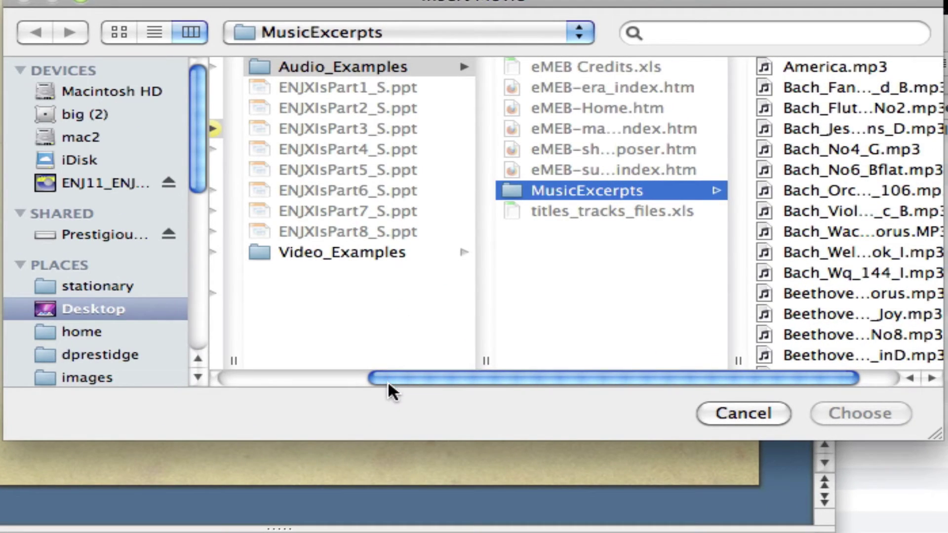
{"action": "left_click_drag", "start_coordinate": [391, 387], "coordinate": [252, 385]}
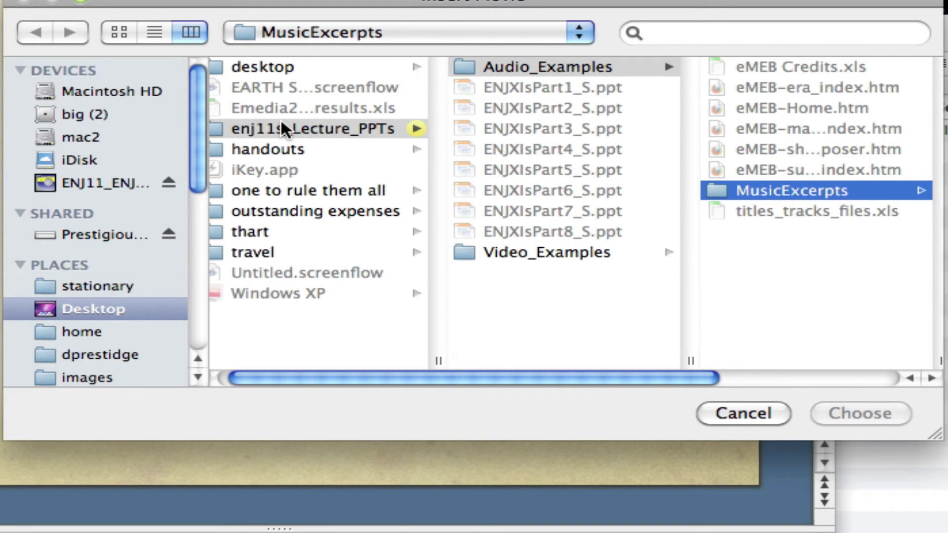
{"action": "left_click", "coordinate": [471, 253]}
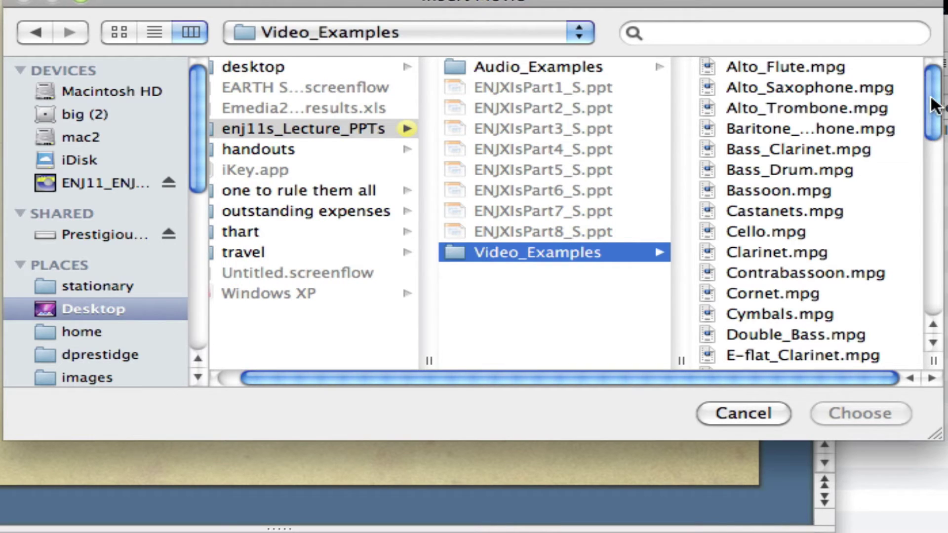
{"action": "left_click_drag", "start_coordinate": [936, 105], "coordinate": [916, 202]}
{"action": "left_click", "coordinate": [899, 206]}
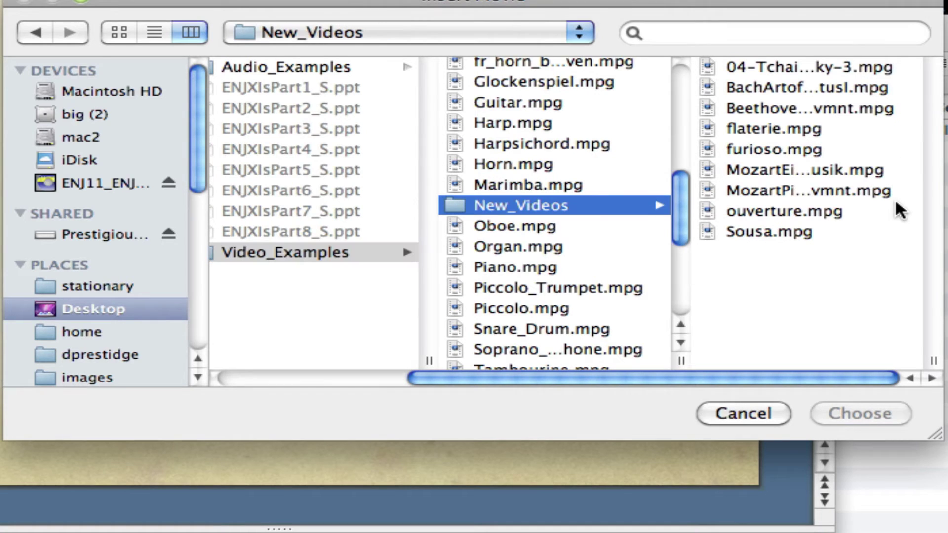
{"action": "left_click_drag", "start_coordinate": [939, 442], "coordinate": [946, 531]}
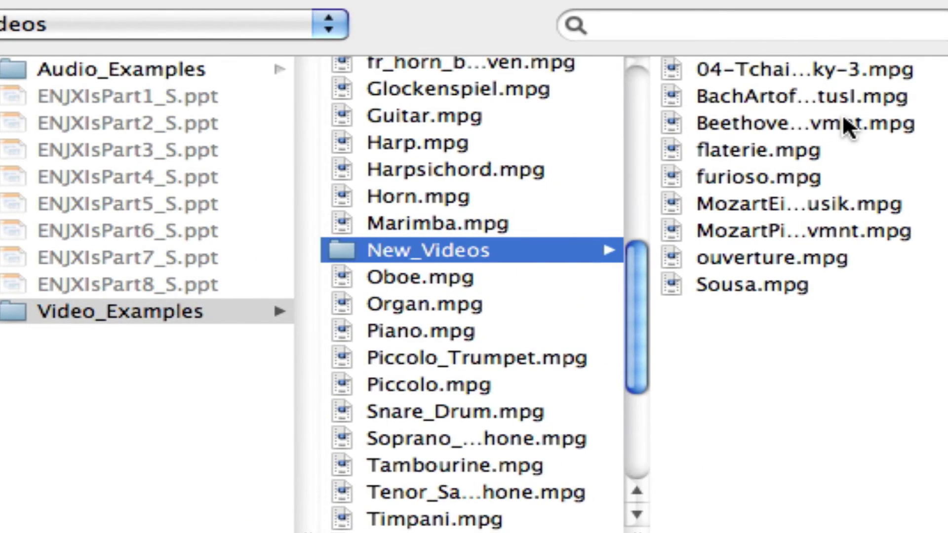
Step: Insert BeethovenSymphony51stMovmnt.mpg on the slide, set to play only when clicked
{"action": "left_click", "coordinate": [843, 117]}
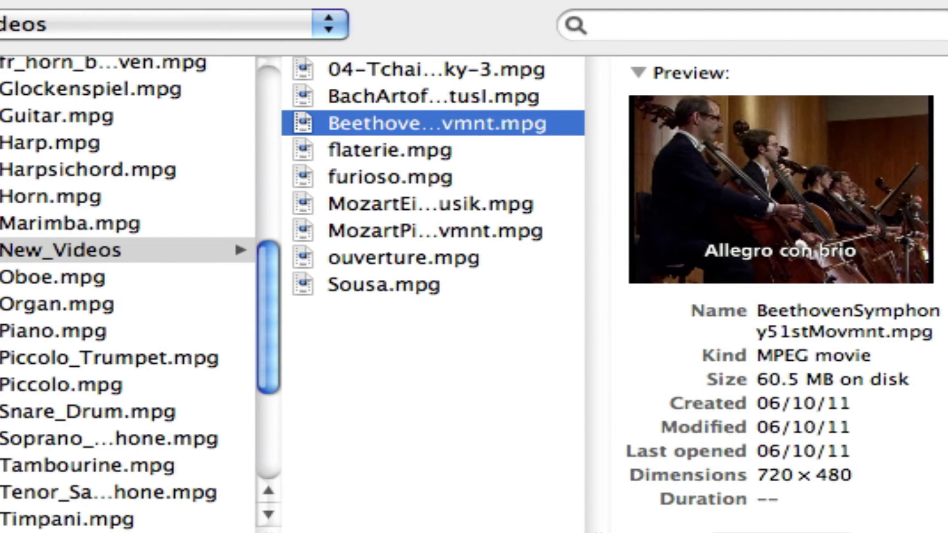
{"action": "key", "text": "Return"}
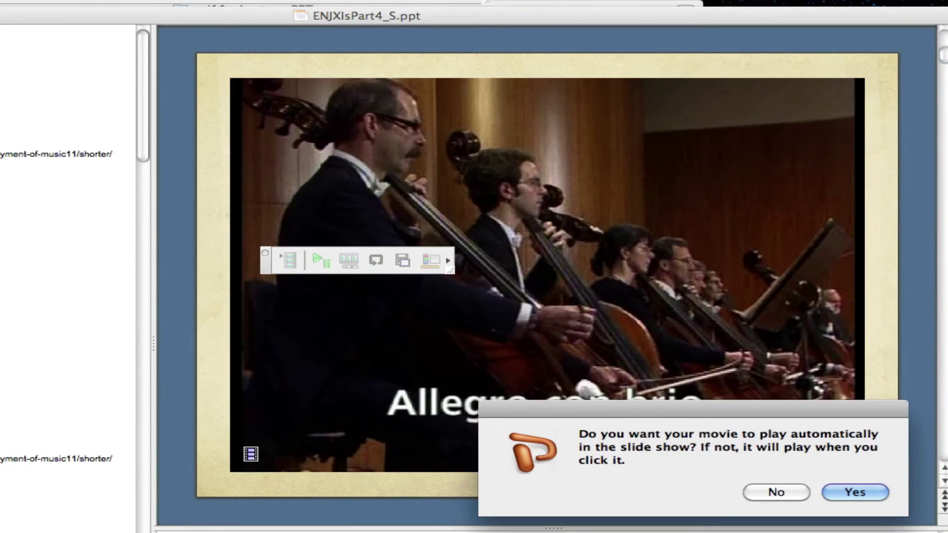
{"action": "left_click", "coordinate": [777, 493]}
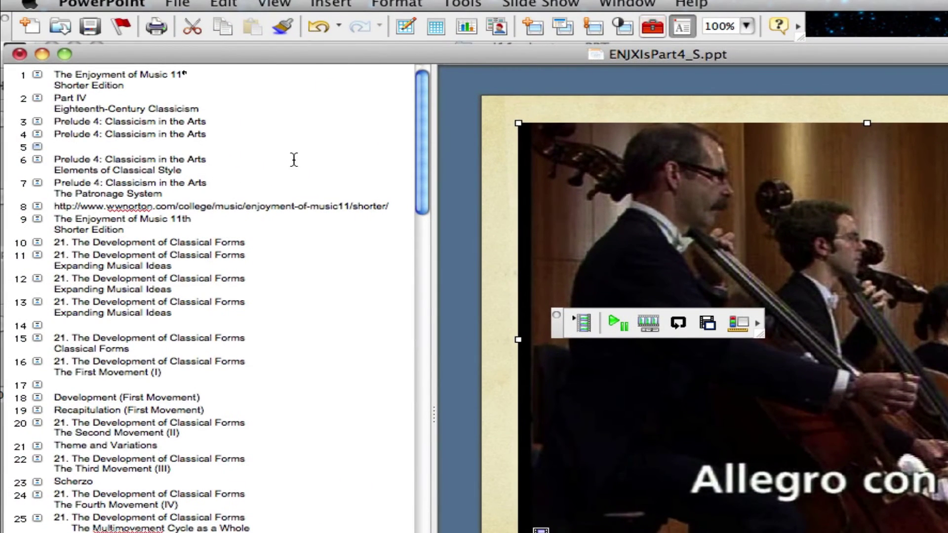
{"action": "left_click", "coordinate": [294, 159]}
{"action": "right_click", "coordinate": [148, 145]}
Step: Add another new blank slide to the presentation
{"action": "key", "text": "Escape"}
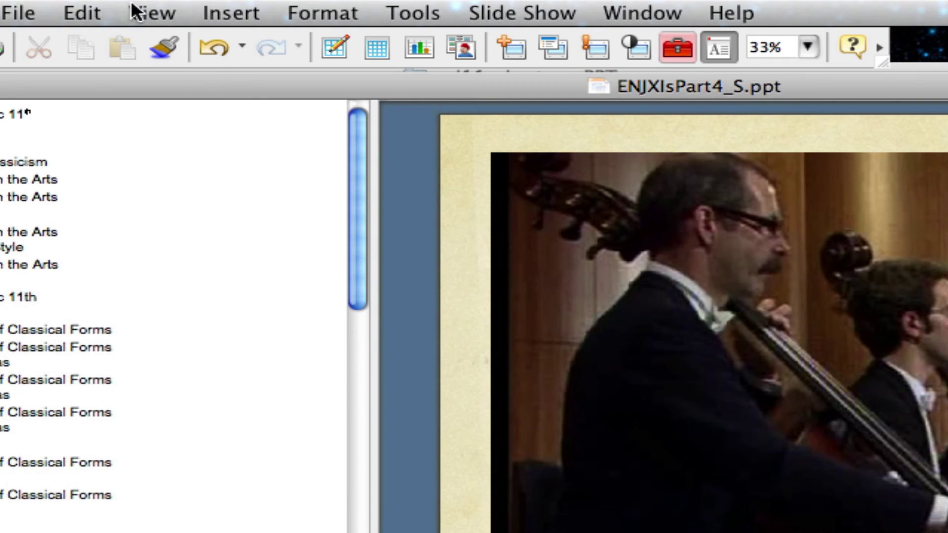
{"action": "left_click", "coordinate": [136, 11]}
{"action": "mouse_move", "coordinate": [231, 12]}
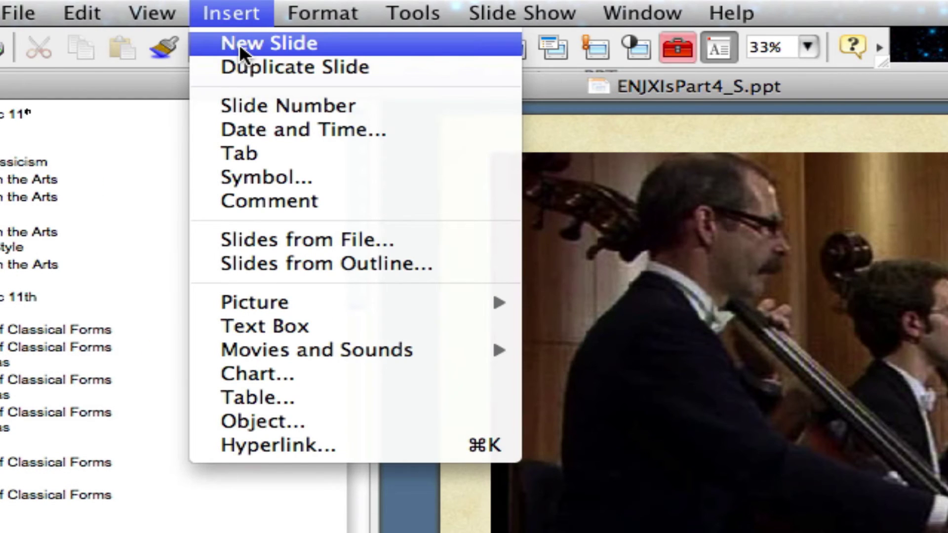
{"action": "left_click", "coordinate": [239, 44]}
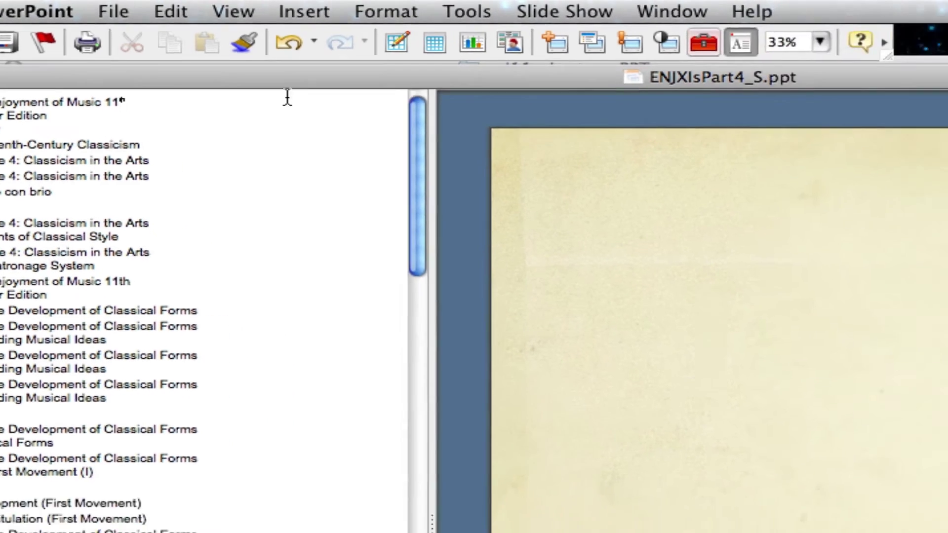
Step: Embed the movie MozartPianoConcerto17_1stMovmnt.mpg from the New_Videos folder on the blank slide
{"action": "left_click", "coordinate": [303, 11]}
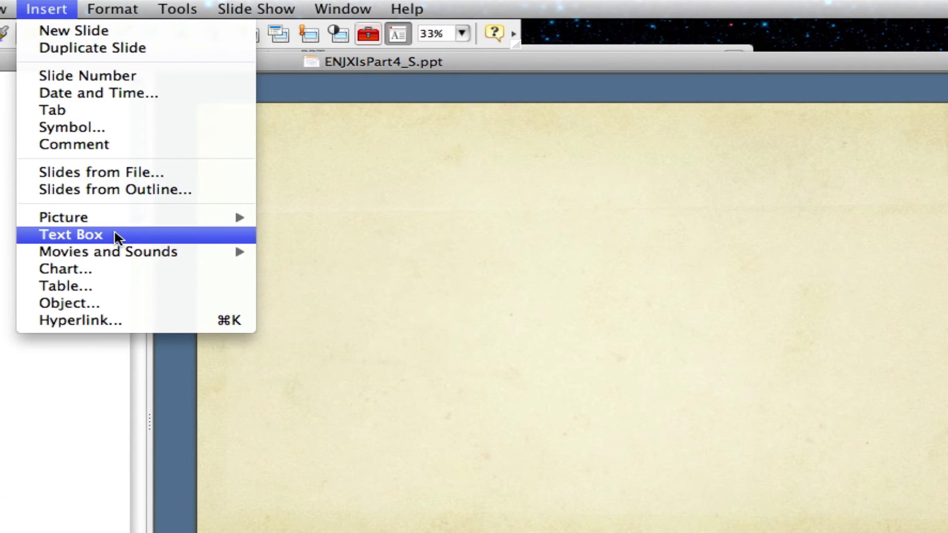
{"action": "mouse_move", "coordinate": [144, 253]}
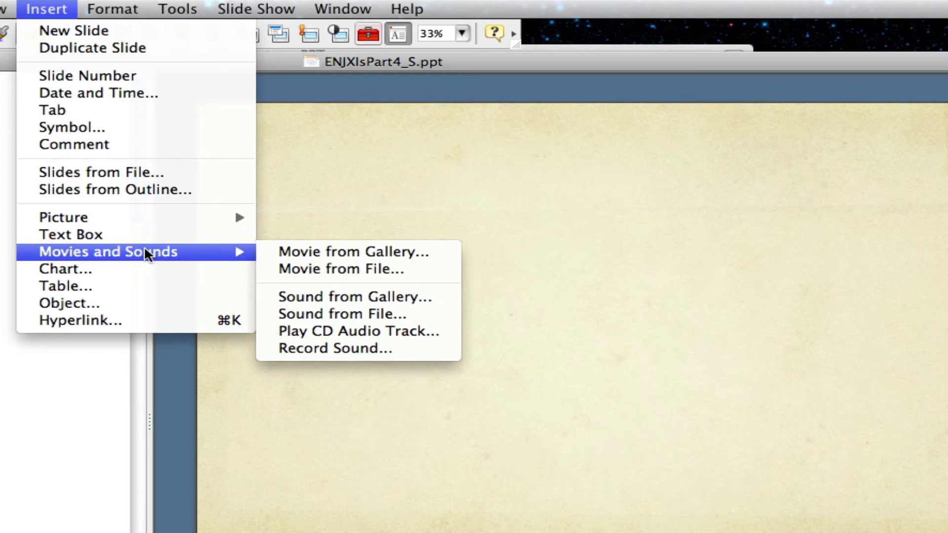
{"action": "left_click", "coordinate": [275, 269]}
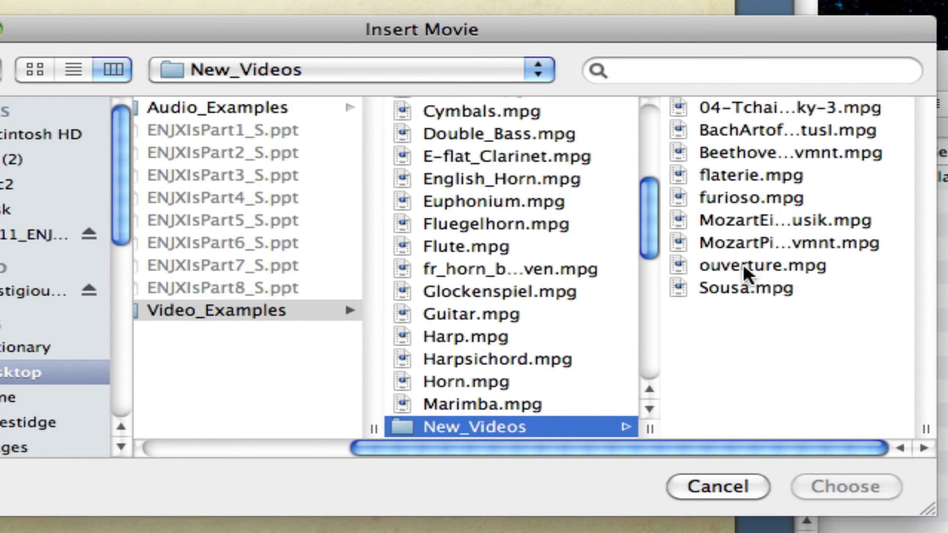
{"action": "left_click", "coordinate": [743, 245]}
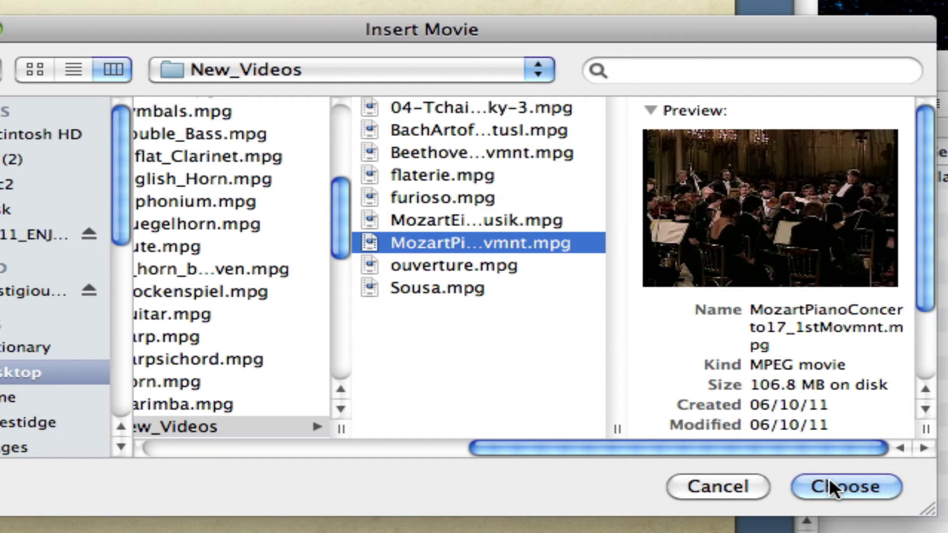
{"action": "left_click", "coordinate": [830, 486]}
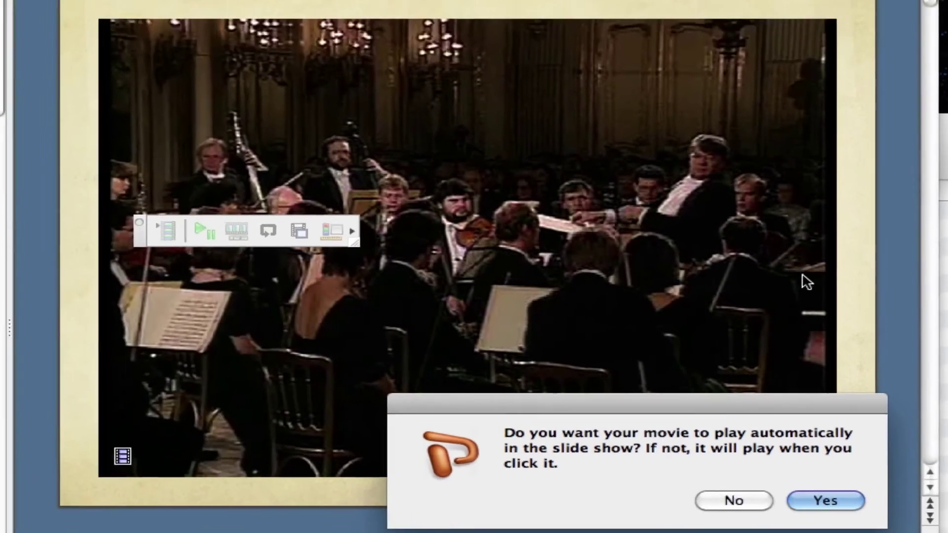